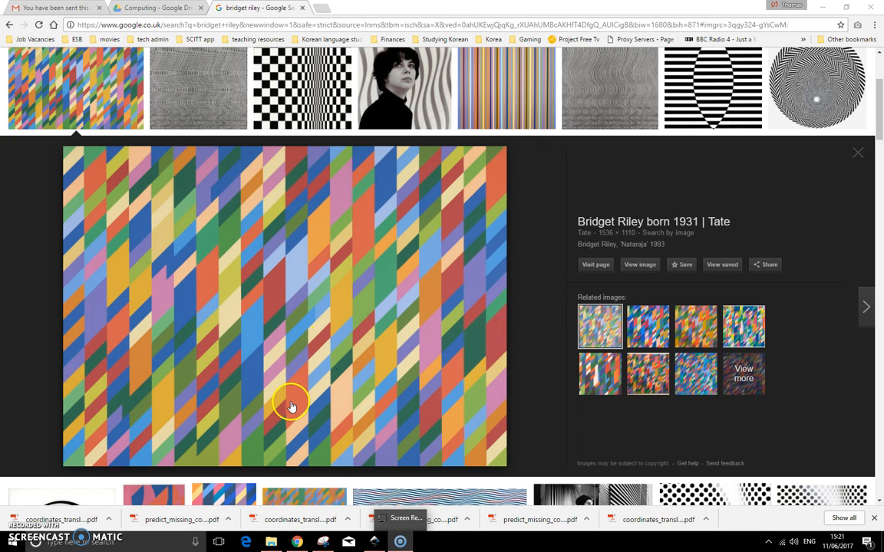
# - Switch to Inkscape and add a rectangular grid to the blank document through its document properties
pyautogui.click(375, 542)
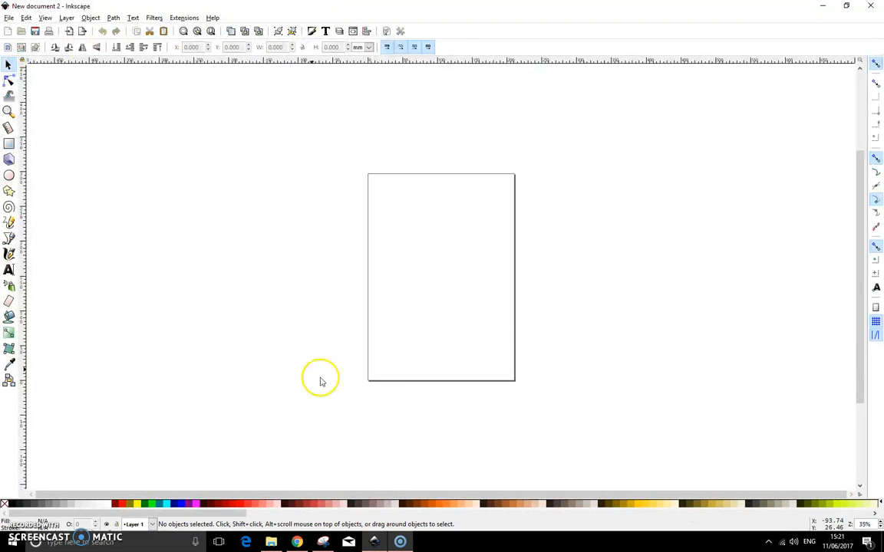
pyautogui.click(9, 18)
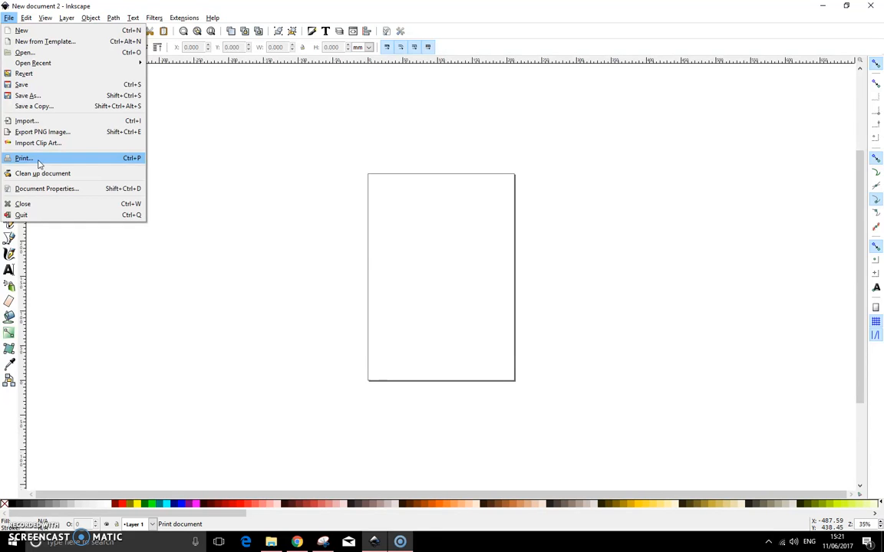
pyautogui.click(27, 20)
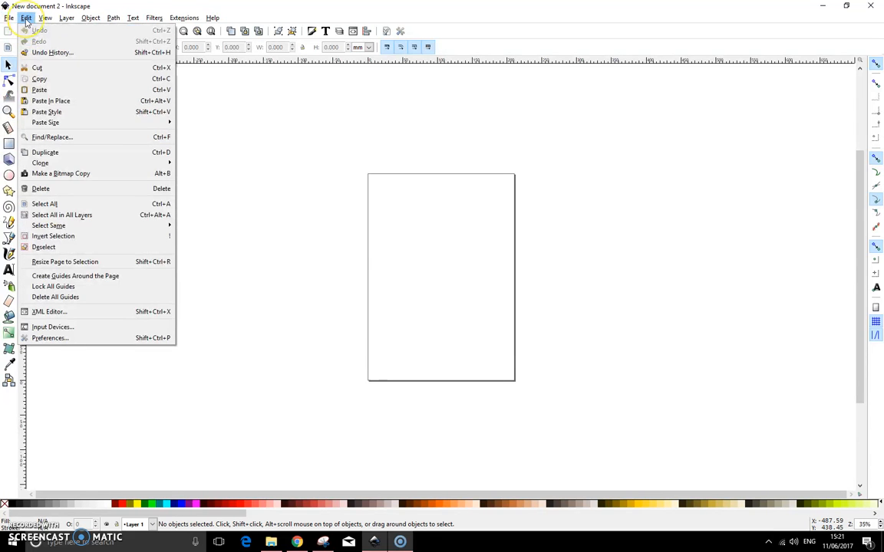
pyautogui.click(9, 19)
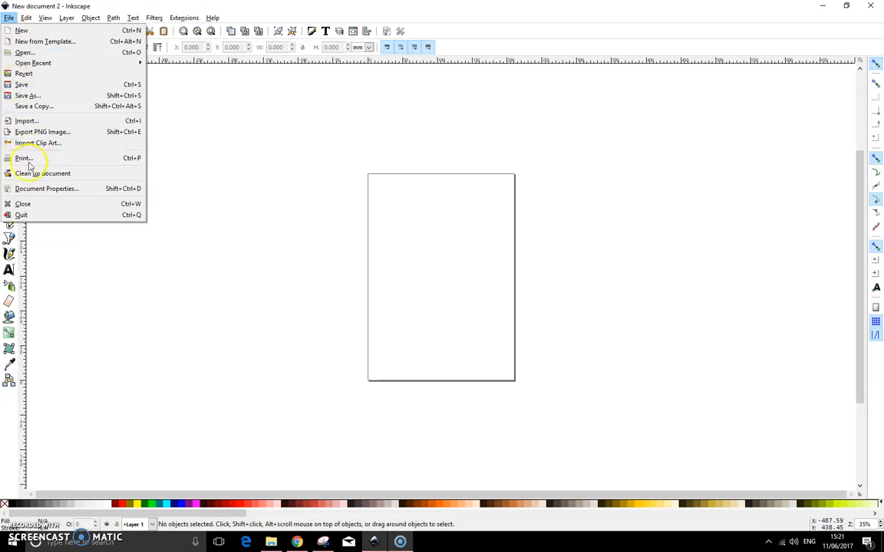
pyautogui.click(29, 188)
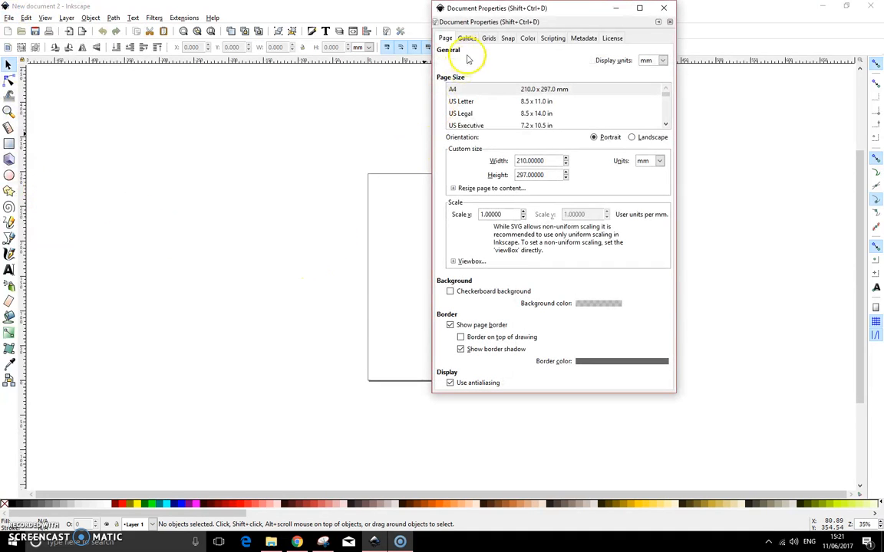
pyautogui.click(488, 39)
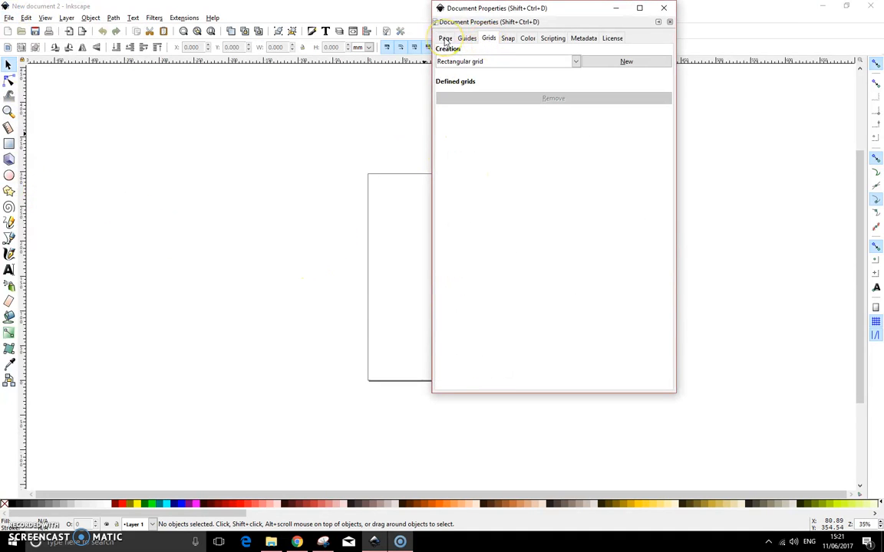
pyautogui.click(662, 8)
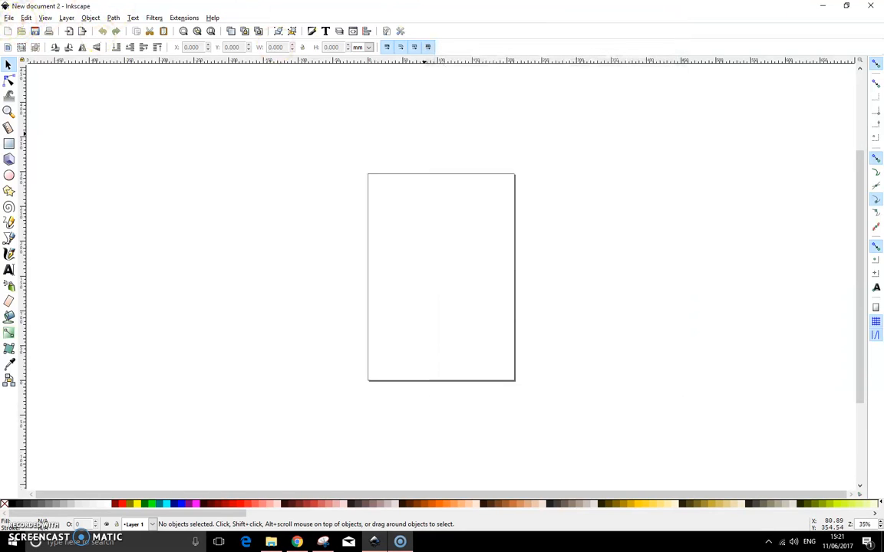
pyautogui.click(9, 18)
pyautogui.click(44, 188)
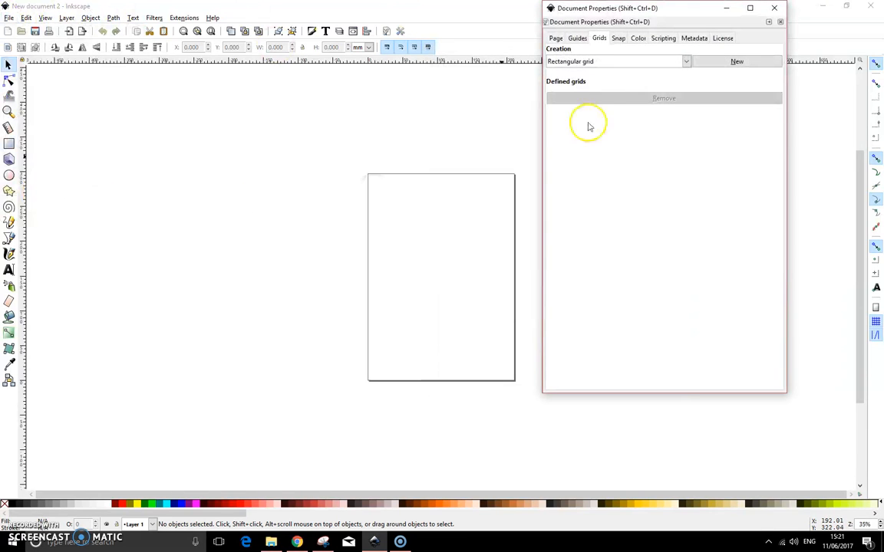
pyautogui.click(735, 61)
pyautogui.click(774, 8)
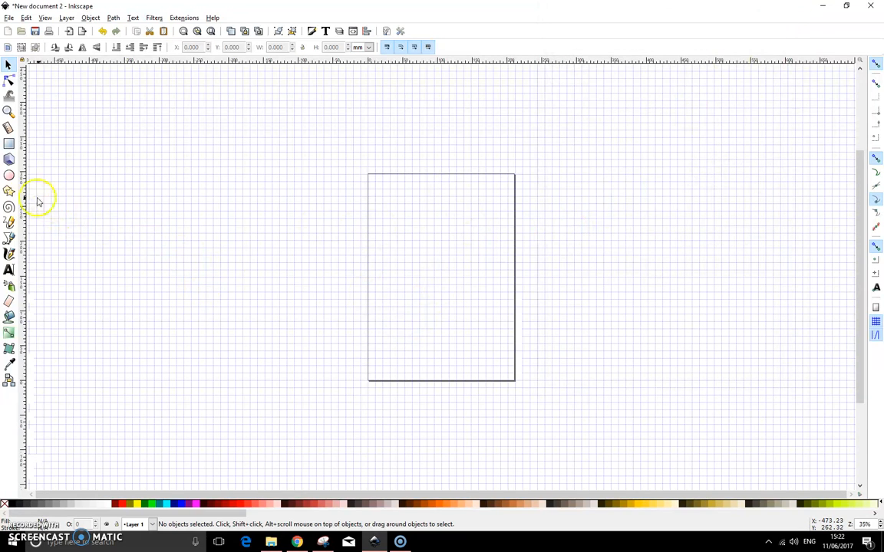
pyautogui.click(876, 66)
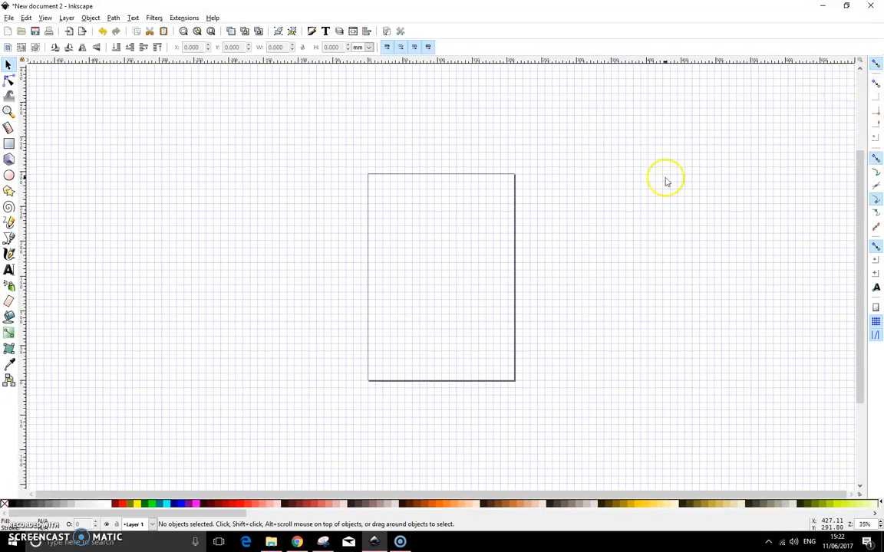
# - Draw an upright four-cornered polygon as a square about 63.5 mm wide in the lower right part of the page
pyautogui.click(8, 191)
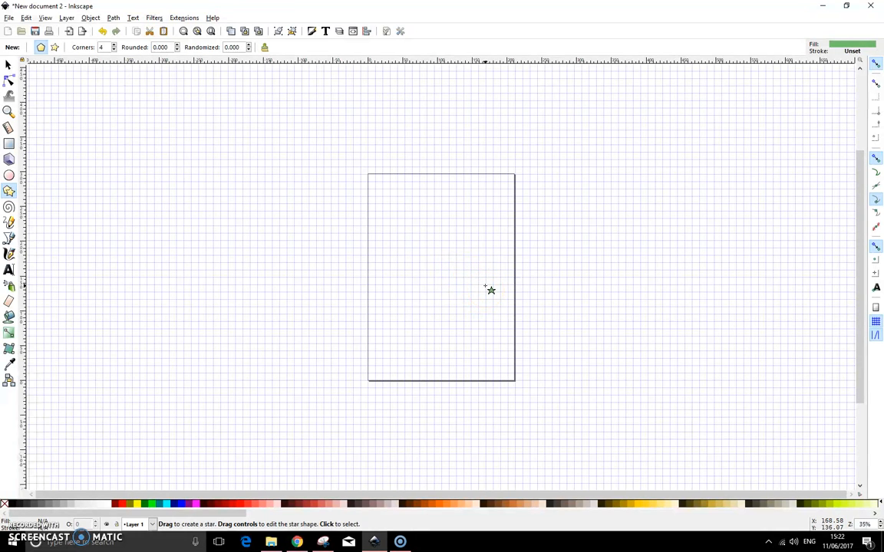
pyautogui.moveTo(486, 293); pyautogui.dragTo(466, 274)
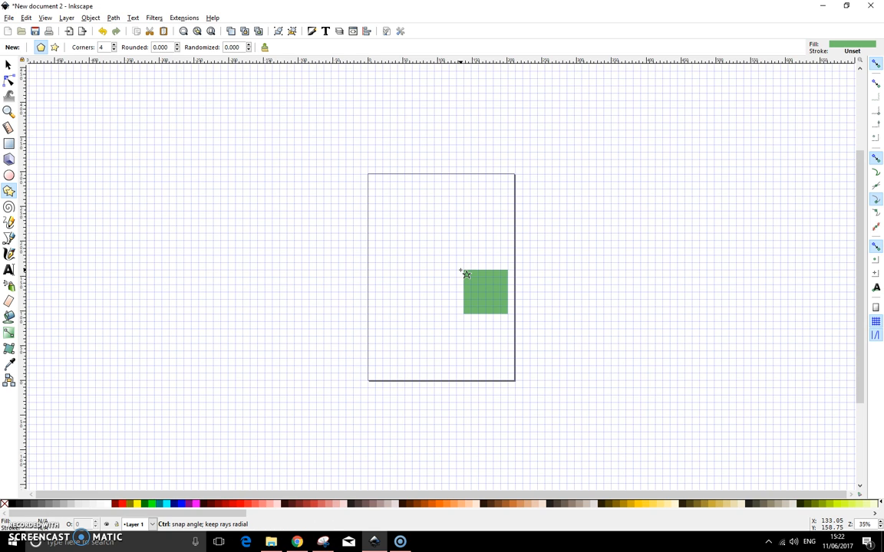
pyautogui.moveTo(465, 274)
pyautogui.mouseDown()
pyautogui.moveTo(476, 250)
pyautogui.moveTo(466, 272)
pyautogui.mouseUp()
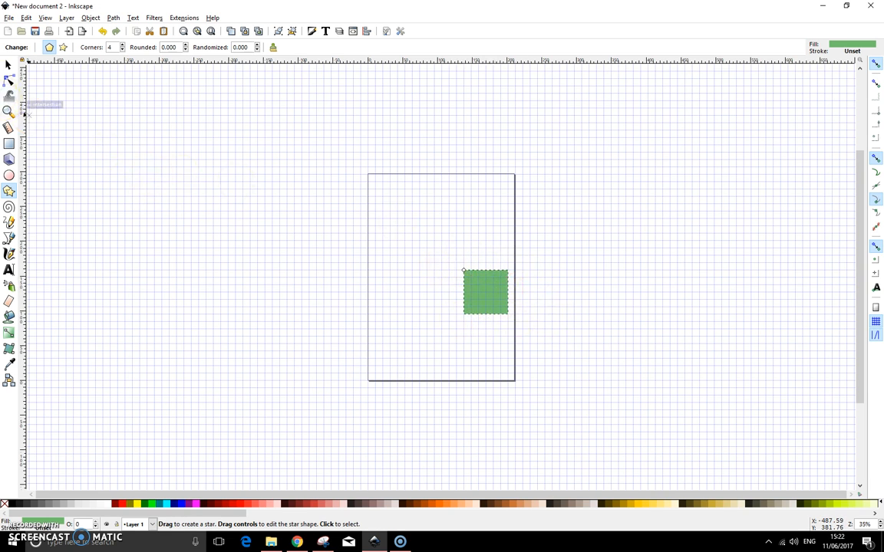
# - Select the square, show its Fill and Stroke settings and set a pink flat fill of RGB 219, 44, 170
pyautogui.click(9, 65)
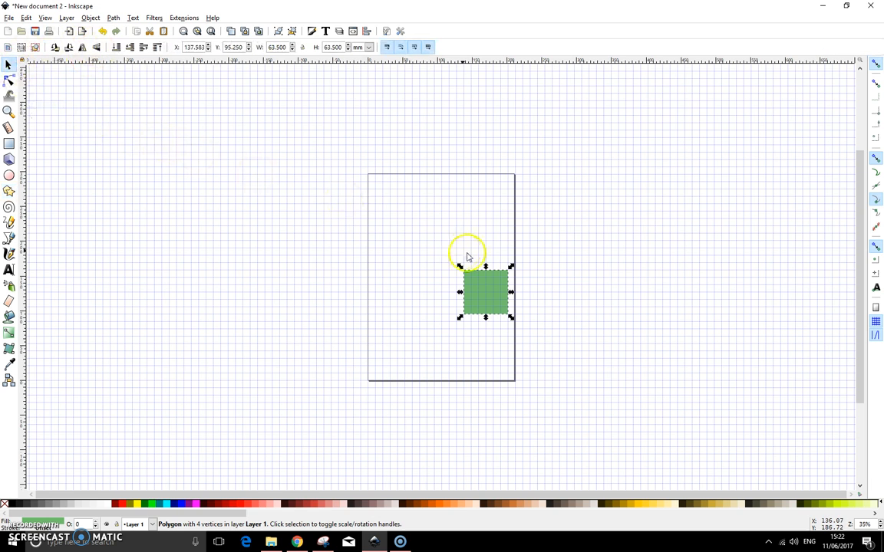
pyautogui.rightClick(469, 294)
pyautogui.press('Escape')
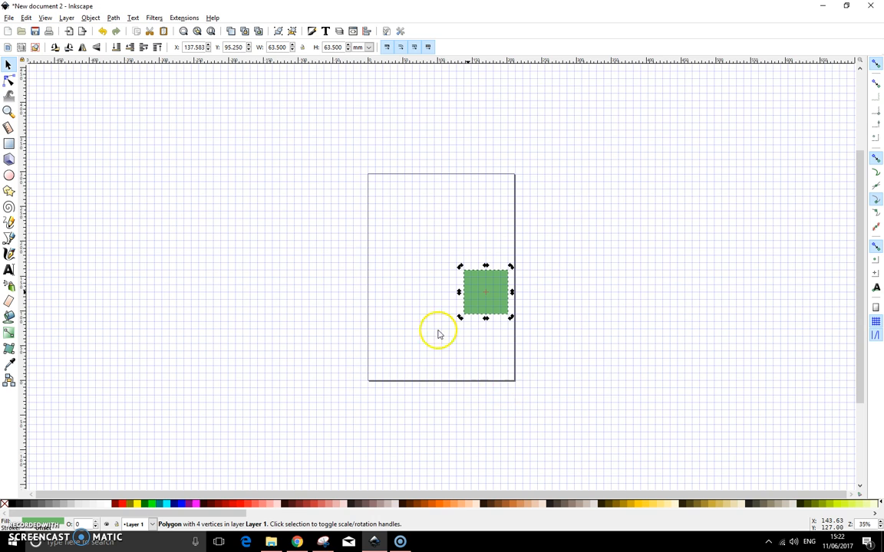
pyautogui.hotkey('shift', 'ctrl', 'f')
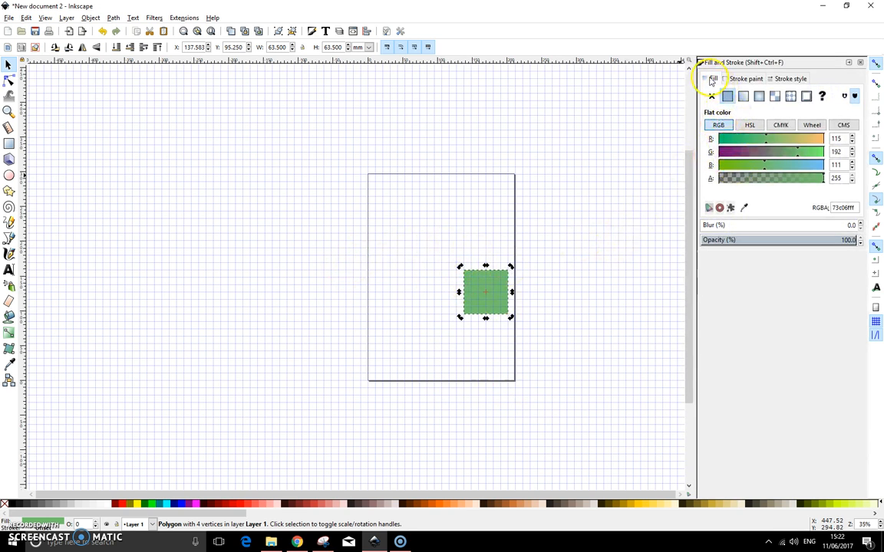
pyautogui.moveTo(764, 140); pyautogui.dragTo(789, 166)
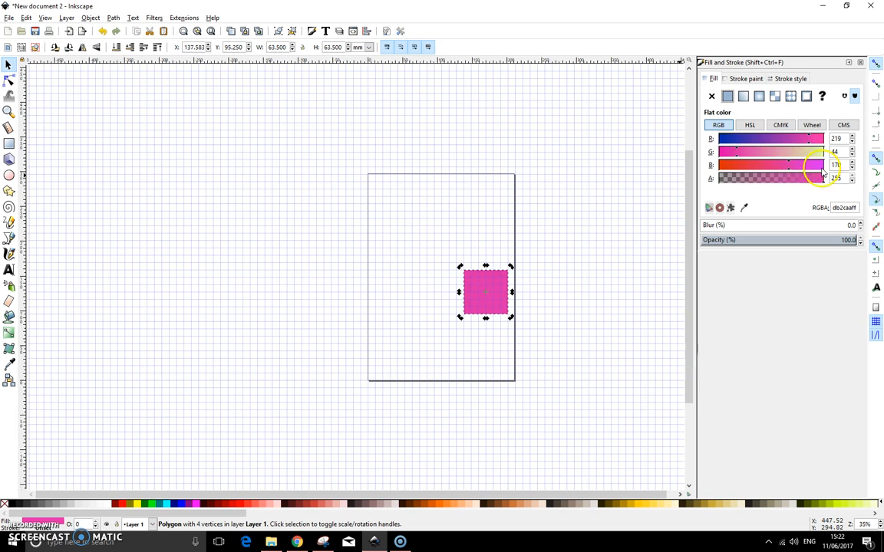
# - Try linear and radial gradient fills on the square, and return it to a flat colour
pyautogui.click(742, 96)
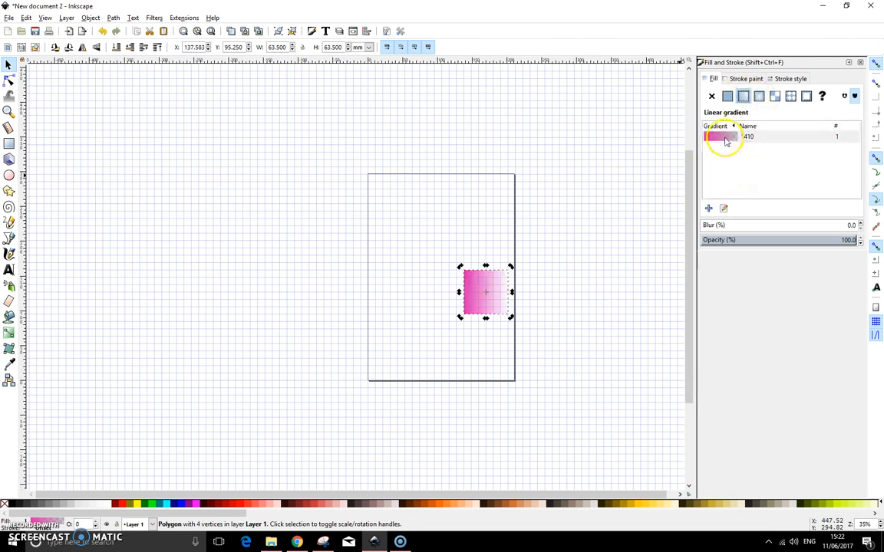
pyautogui.click(758, 98)
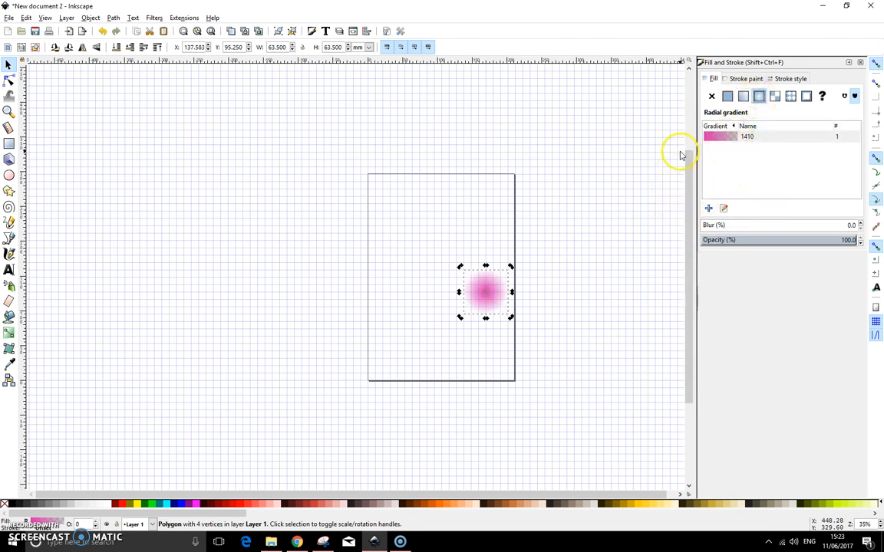
pyautogui.click(743, 96)
pyautogui.click(584, 269)
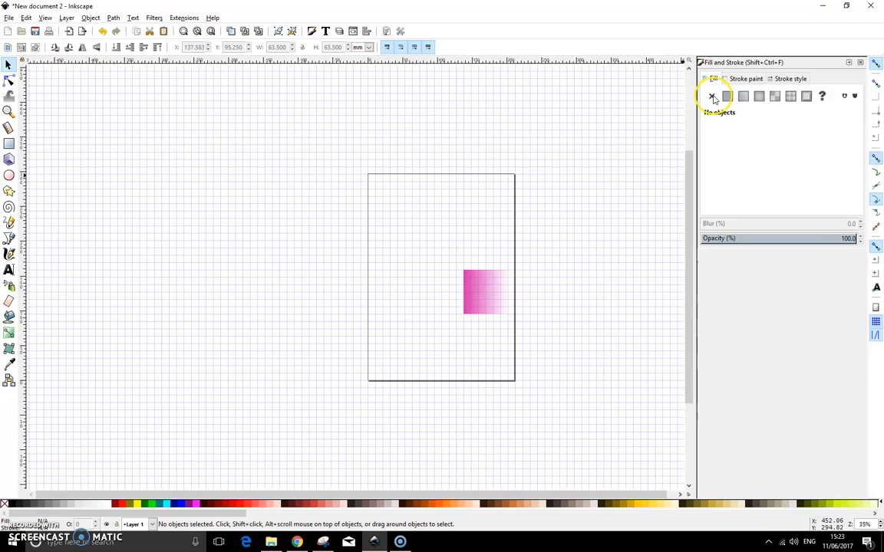
pyautogui.click(503, 288)
pyautogui.click(727, 96)
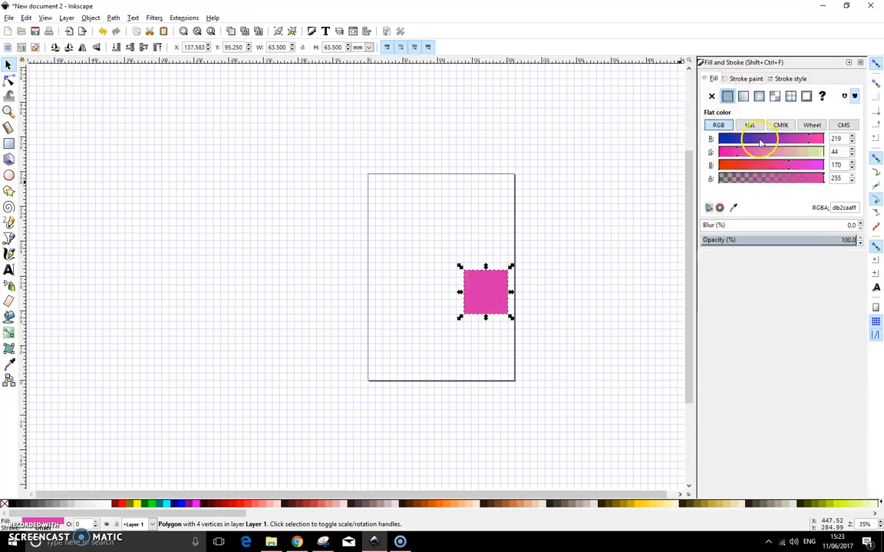
# - Change the square's flat fill to RGB 182, 0, 170 and give it a green stroke
pyautogui.click(752, 139)
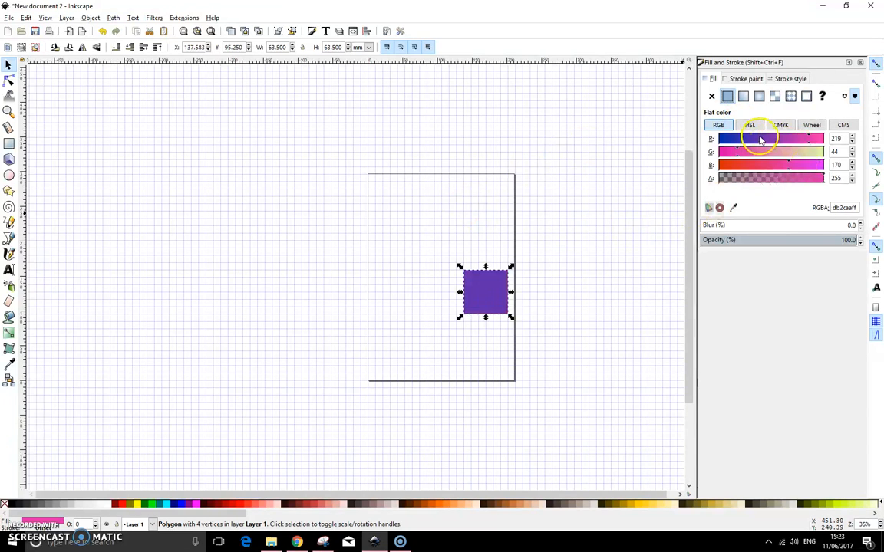
pyautogui.moveTo(751, 139); pyautogui.dragTo(794, 139)
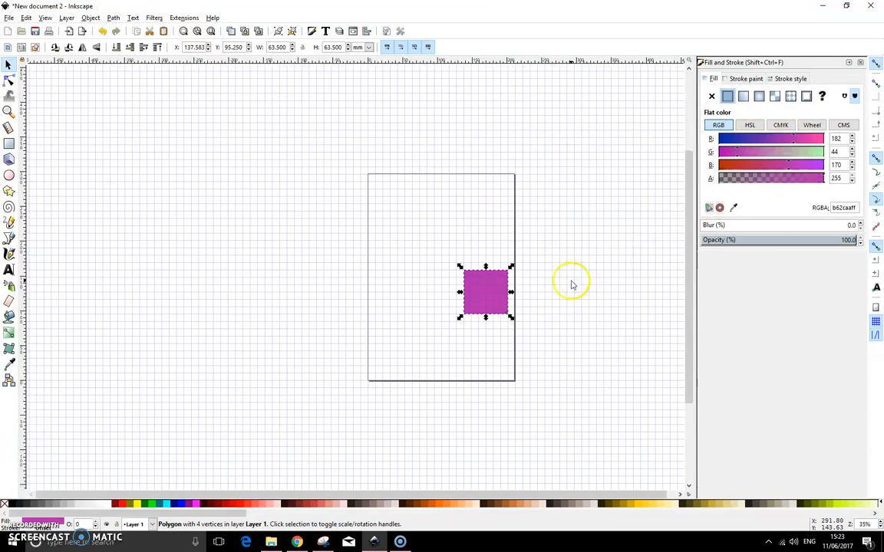
pyautogui.keyDown('shift'); pyautogui.click(151, 504); pyautogui.keyUp('shift')
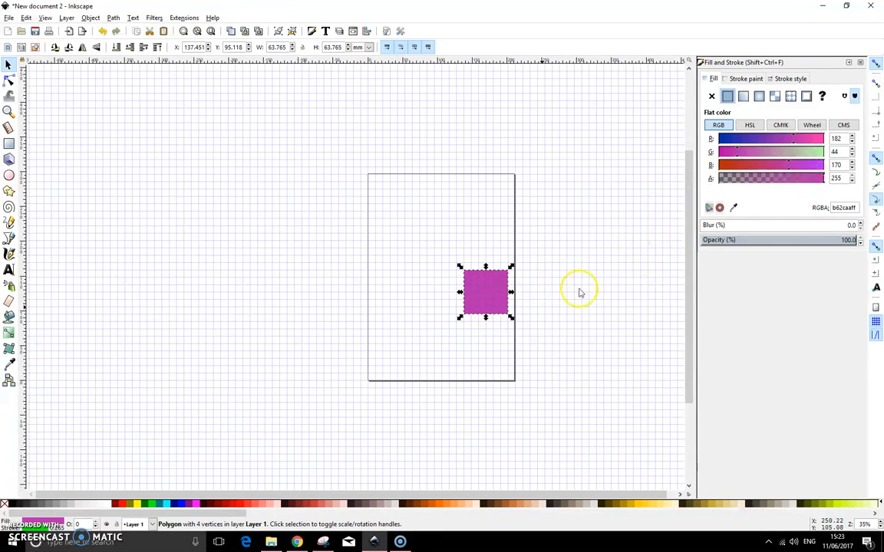
pyautogui.click(484, 292)
pyautogui.moveTo(798, 150); pyautogui.dragTo(719, 151)
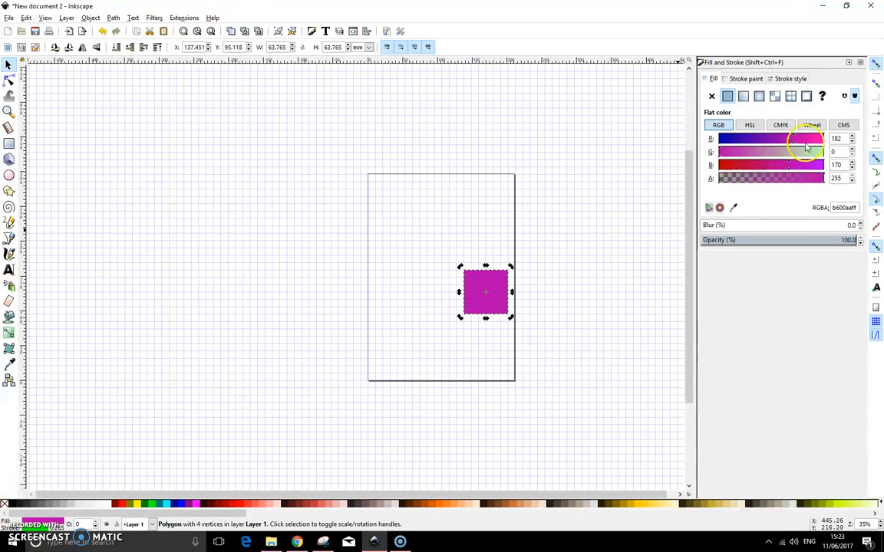
# - Apply a linear gradient fill to the square and move it to the upper middle of the page, snapped to the grid
pyautogui.click(743, 99)
pyautogui.click(576, 242)
pyautogui.moveTo(476, 292); pyautogui.dragTo(438, 229)
pyautogui.click(425, 322)
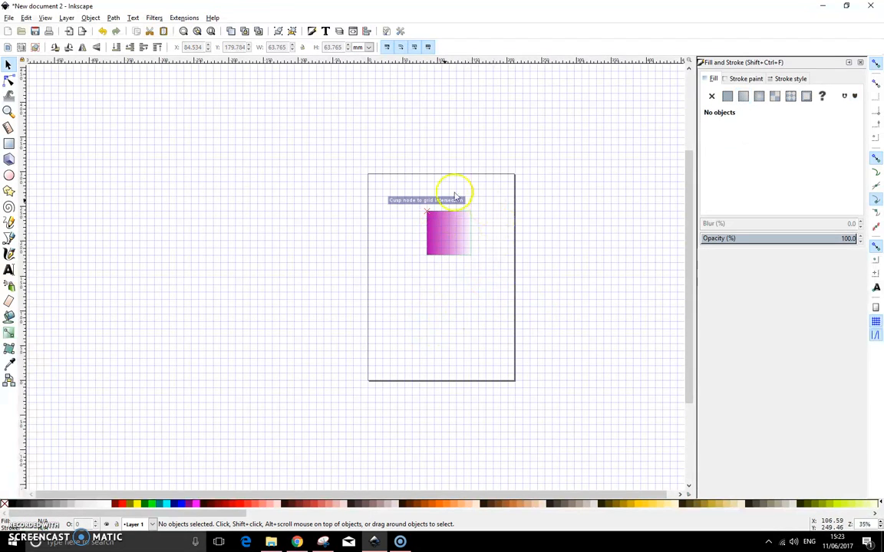
# - Convert the gradient-filled square from an object to a path
pyautogui.click(434, 251)
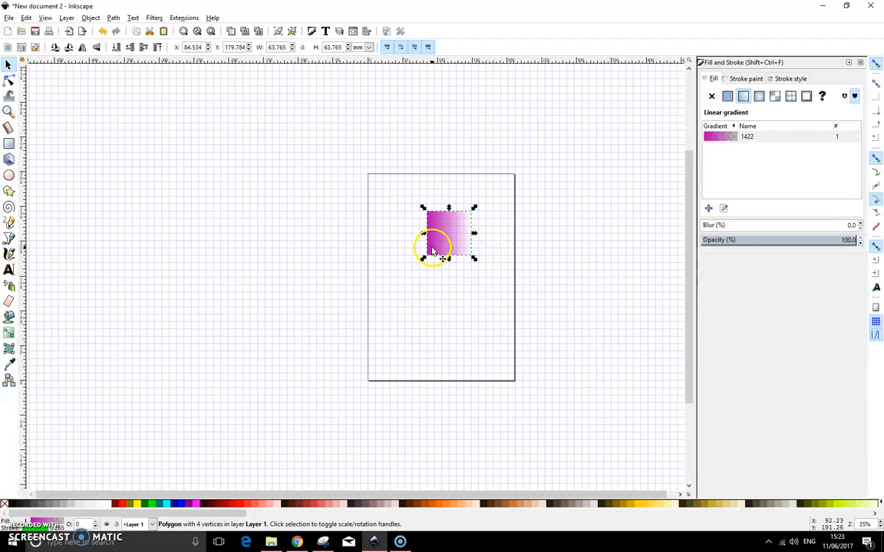
pyautogui.click(92, 18)
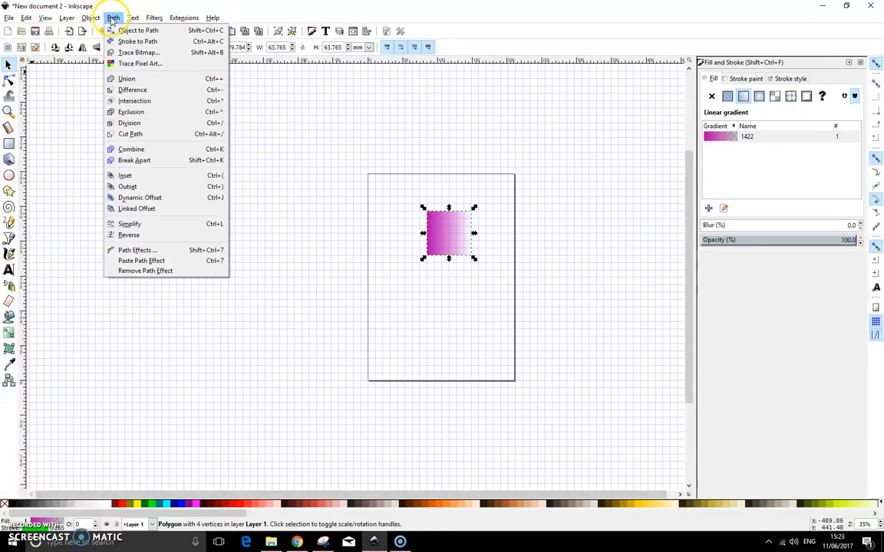
pyautogui.click(21, 73)
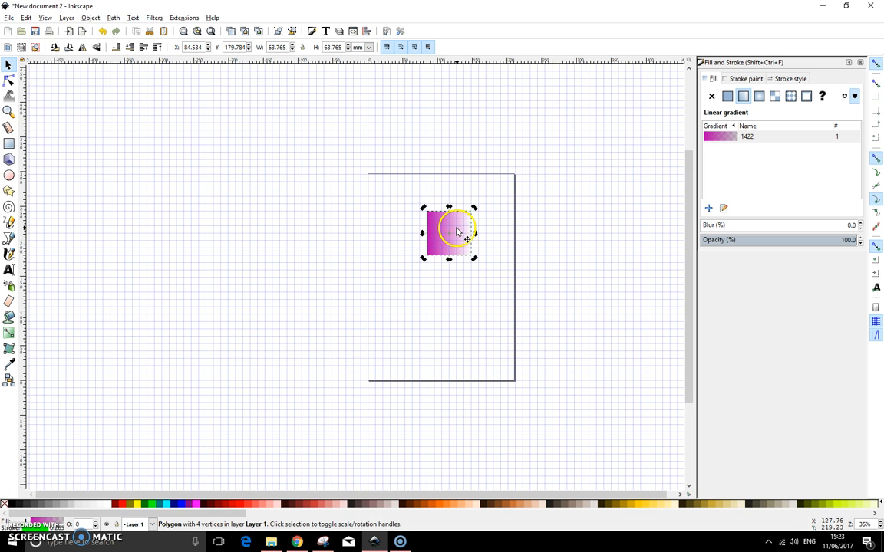
pyautogui.click(113, 18)
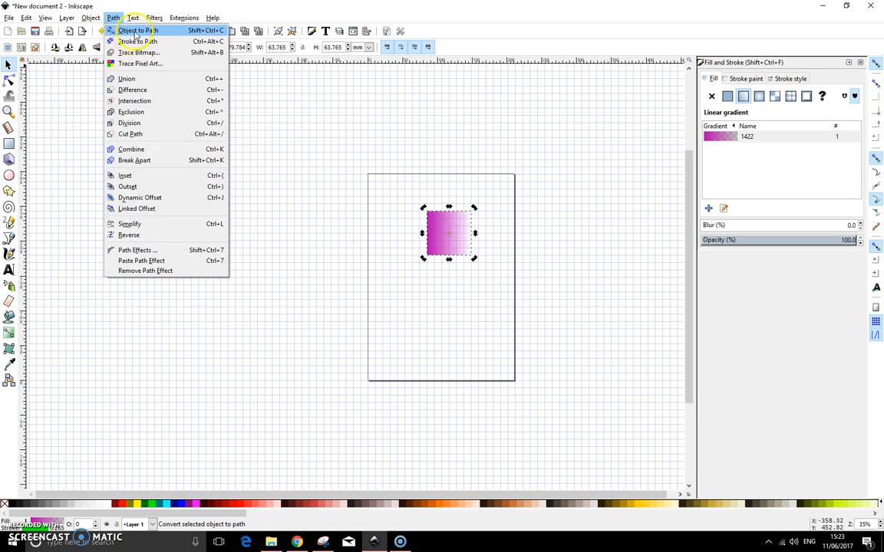
pyautogui.click(136, 31)
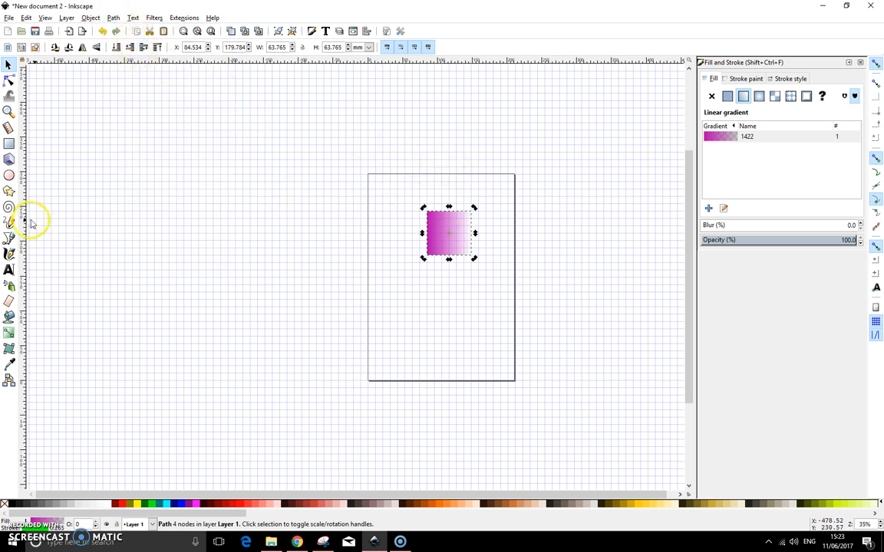
# - Bend the square's upper and lower straight edges downward into matching deep U-shaped curves by editing the path's segments
pyautogui.click(9, 80)
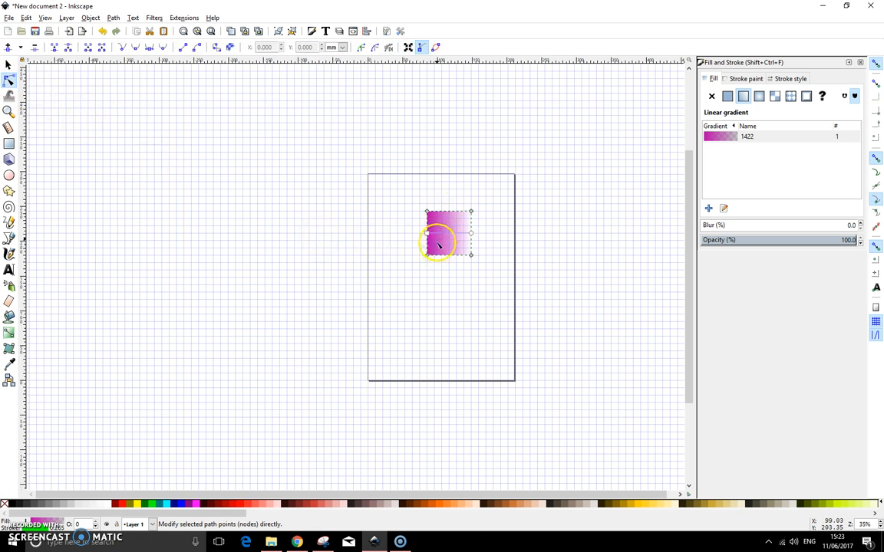
pyautogui.click(454, 212)
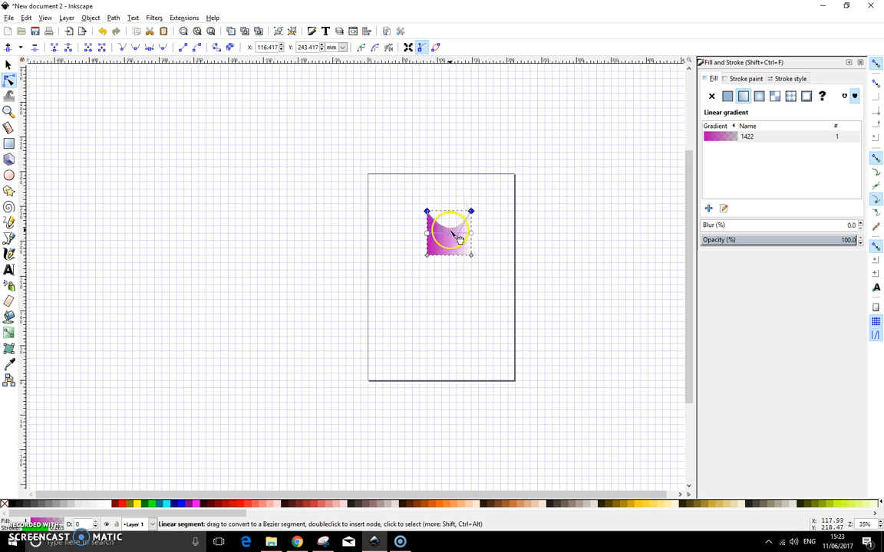
pyautogui.moveTo(461, 239); pyautogui.dragTo(458, 252)
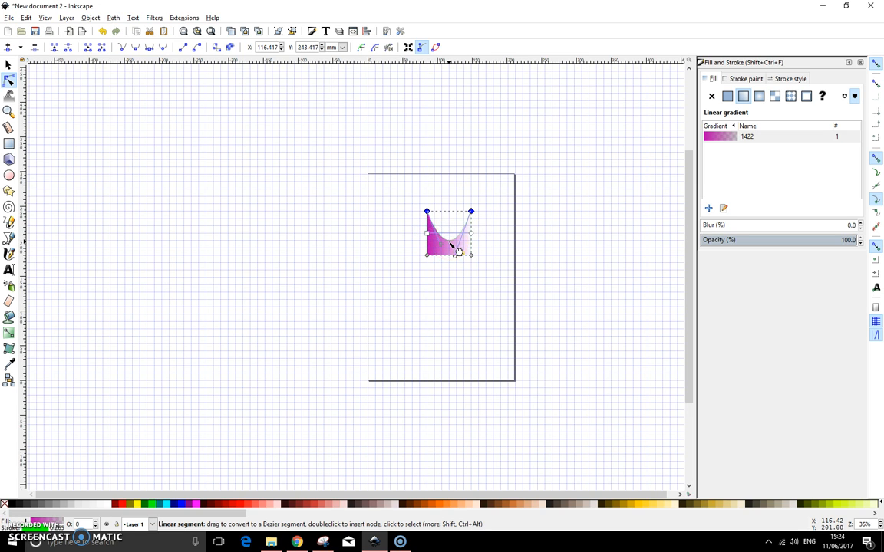
pyautogui.click(449, 256)
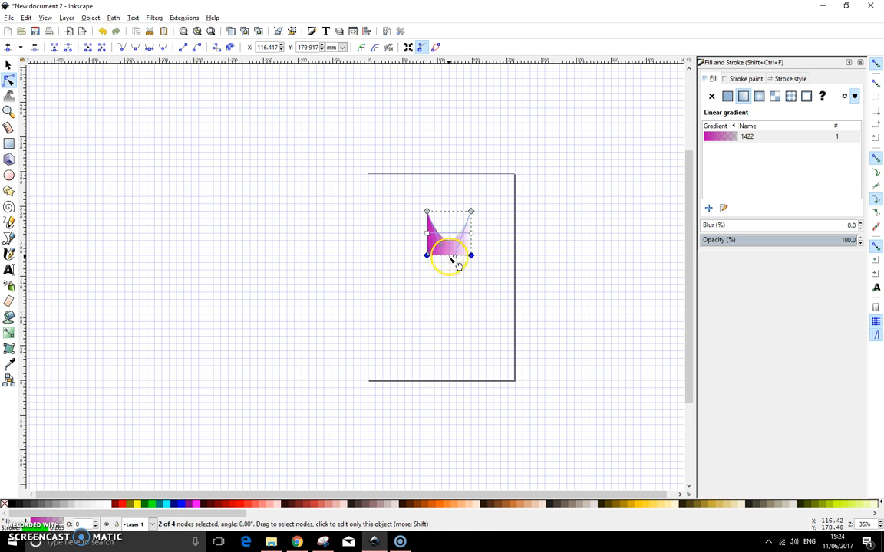
pyautogui.moveTo(451, 258); pyautogui.dragTo(458, 292)
pyautogui.click(479, 328)
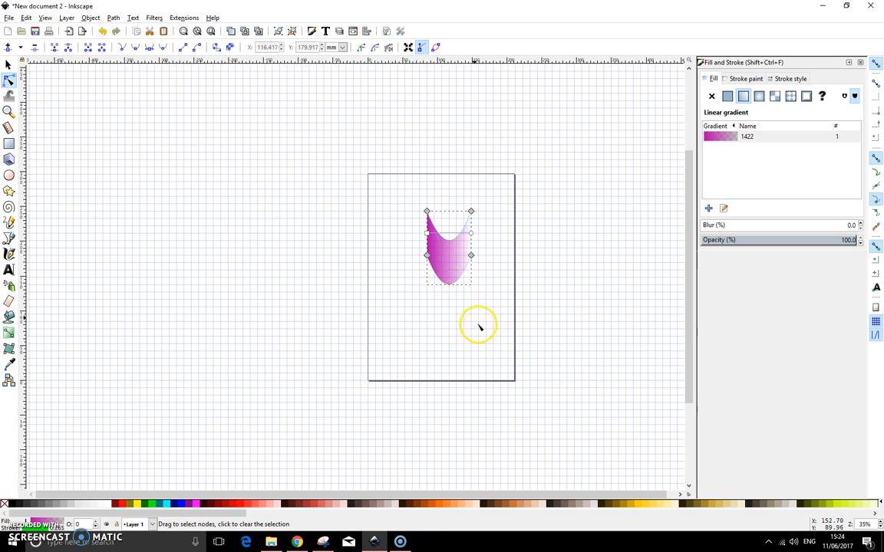
# - Subdivide the shape's left edge by inserting nodes three times, giving seven new evenly spaced nodes
pyautogui.click(414, 247)
pyautogui.click(426, 244)
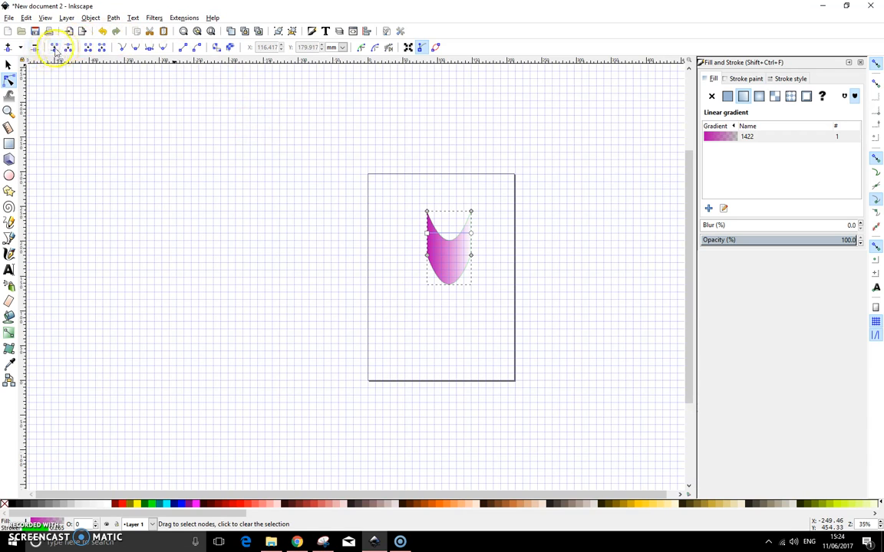
pyautogui.click(410, 238)
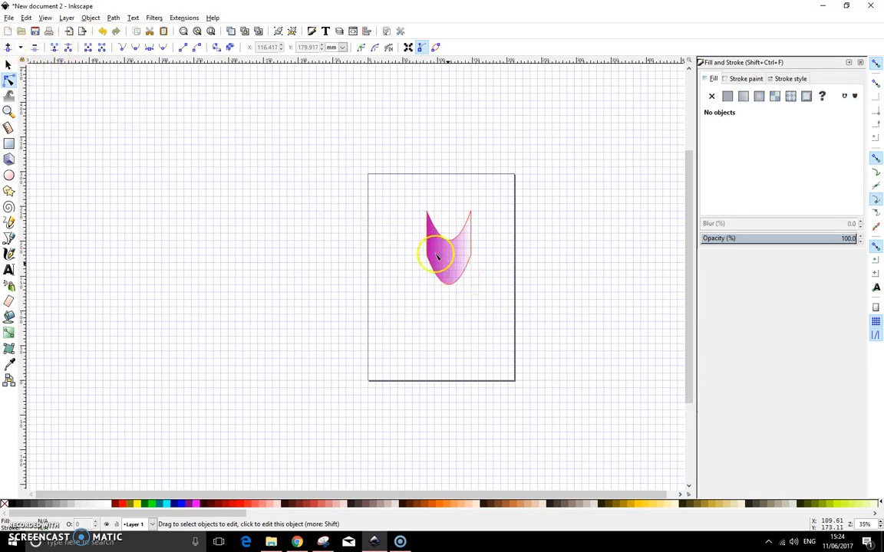
pyautogui.click(428, 246)
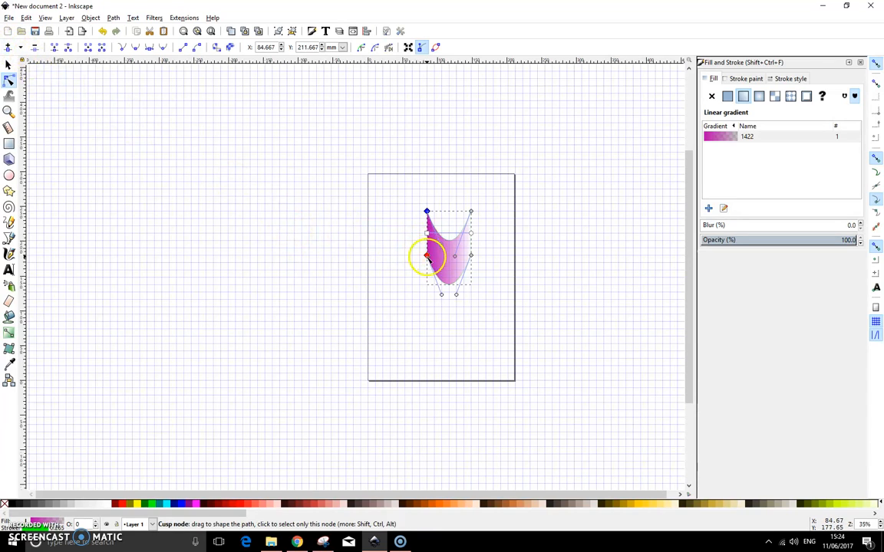
pyautogui.click(8, 48)
pyautogui.click(8, 48)
pyautogui.click(7, 47)
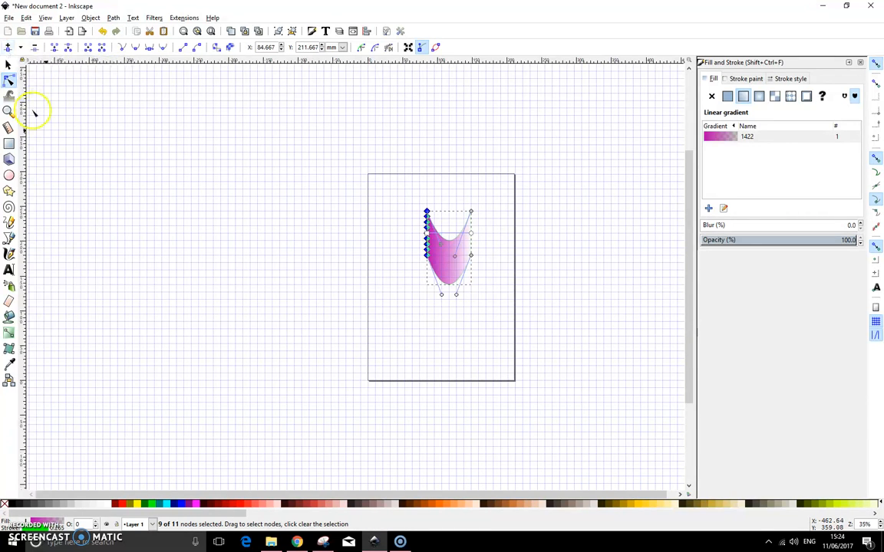
# - Move the left edge's lower nodes to grid intersections to form a rectangular notch about 10.6 mm deep and 13 mm high
pyautogui.scroll(3, 438, 255)
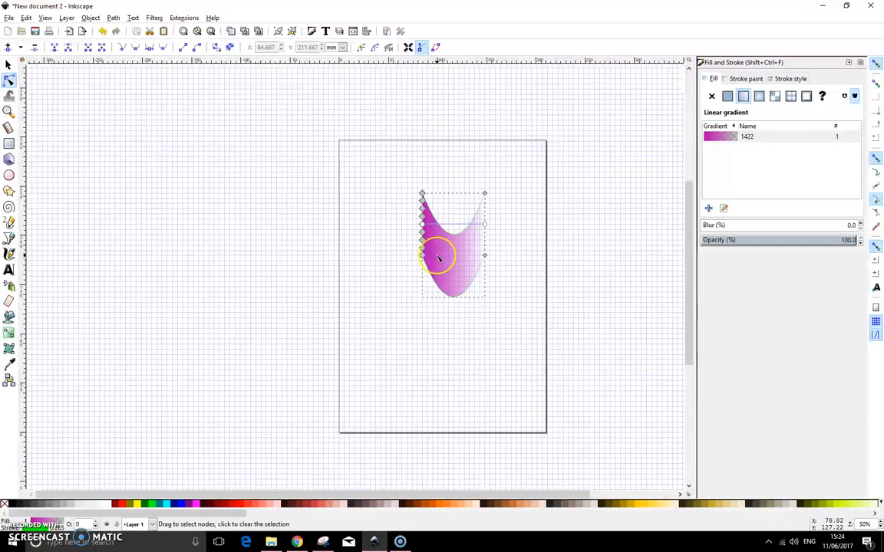
pyautogui.scroll(1, 438, 255)
pyautogui.click(397, 234)
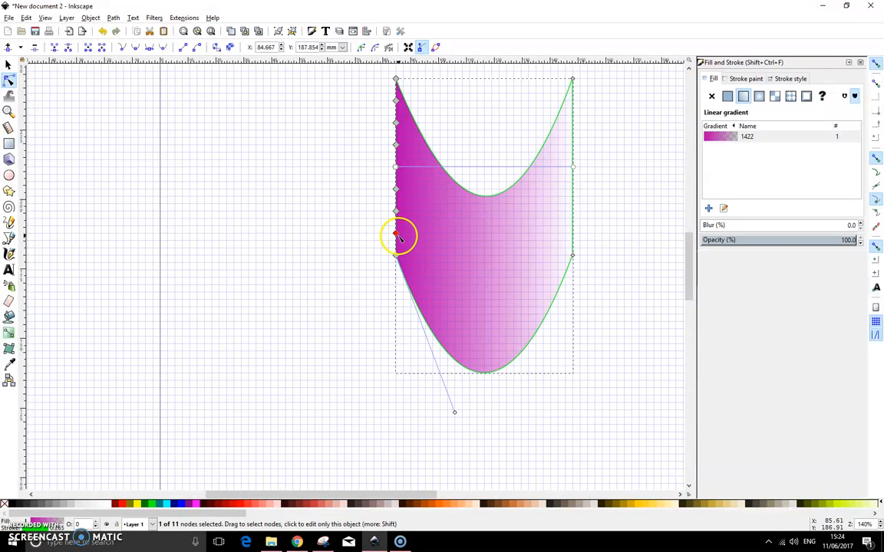
pyautogui.click(398, 212)
pyautogui.moveTo(397, 212); pyautogui.dragTo(427, 237)
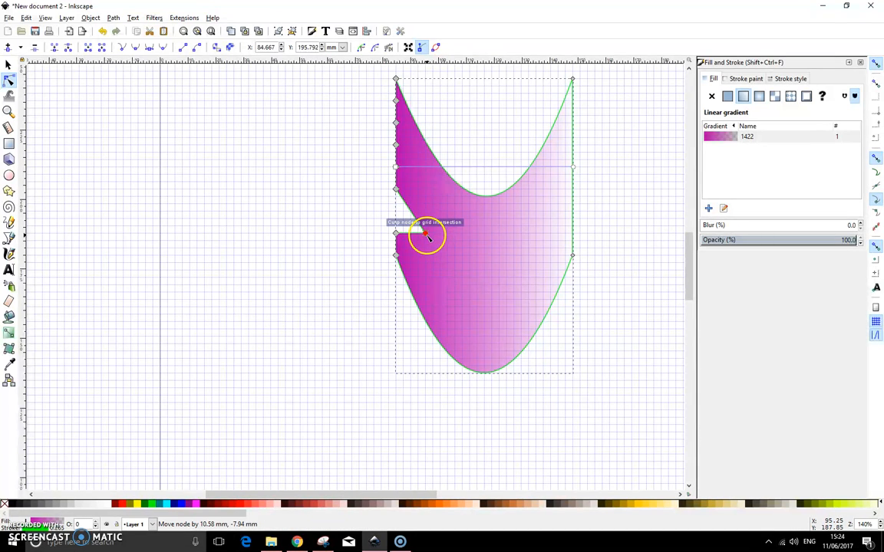
pyautogui.moveTo(397, 188); pyautogui.dragTo(484, 160)
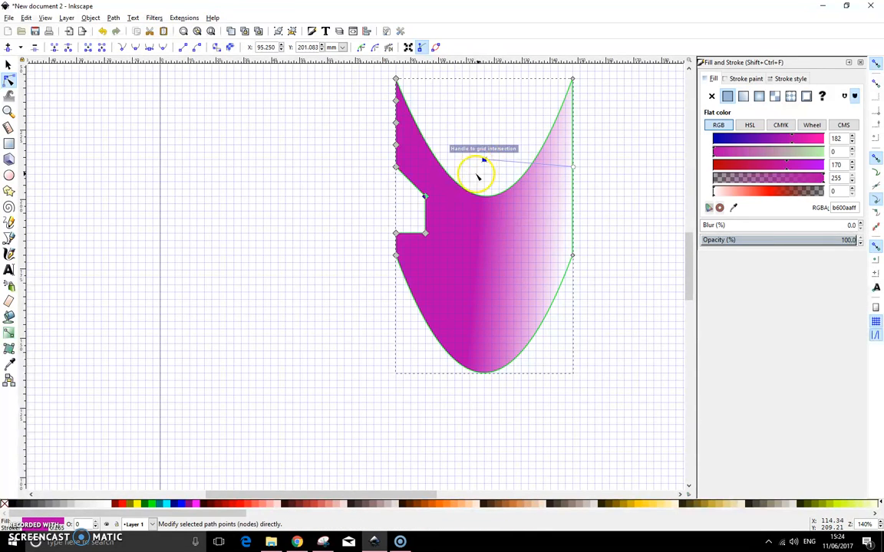
pyautogui.moveTo(415, 171); pyautogui.dragTo(396, 197)
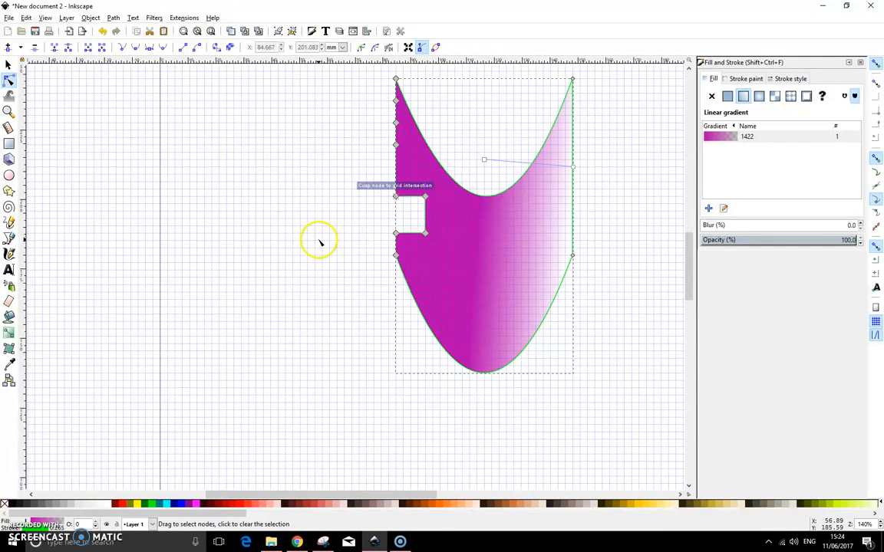
# - Insert seven nodes on the right edge and pull two outward into a rectangular tab about 10.6 mm wide, matching the notch
pyautogui.click(572, 228)
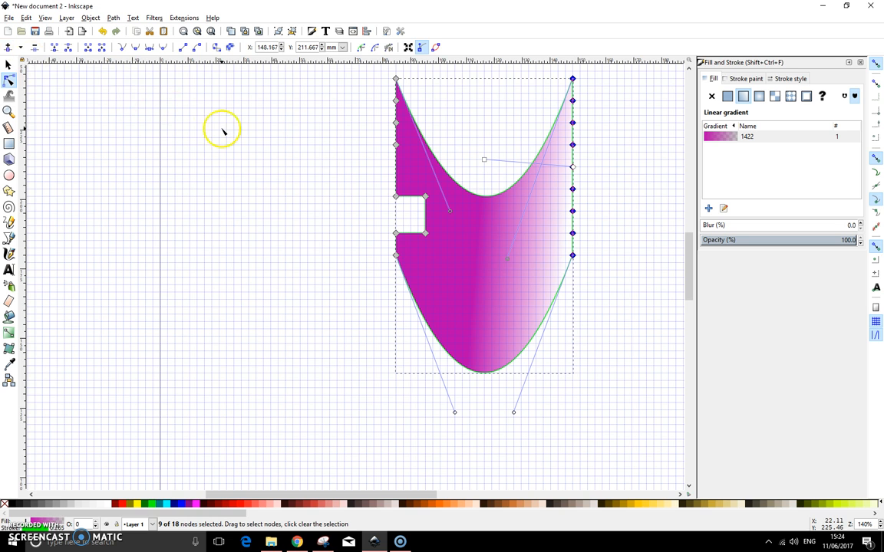
pyautogui.moveTo(573, 211); pyautogui.dragTo(576, 232)
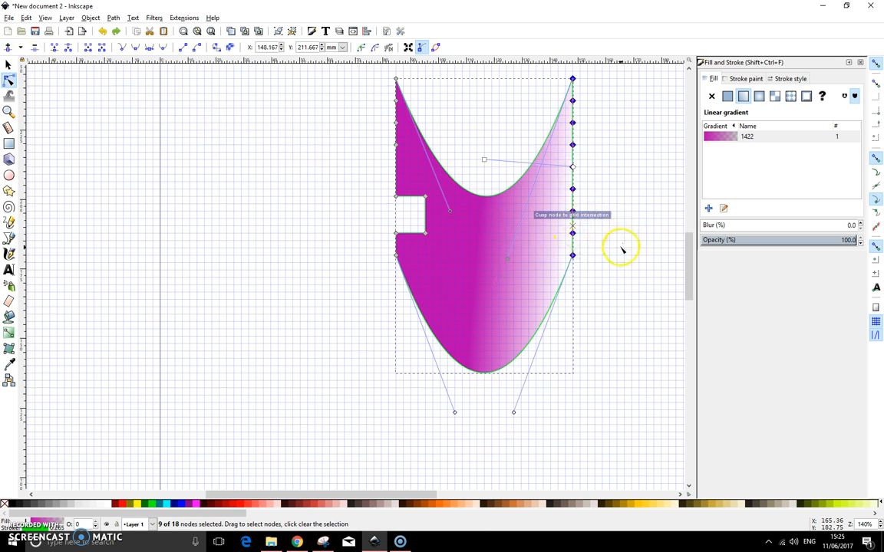
pyautogui.click(573, 210)
pyautogui.moveTo(563, 227); pyautogui.dragTo(603, 234)
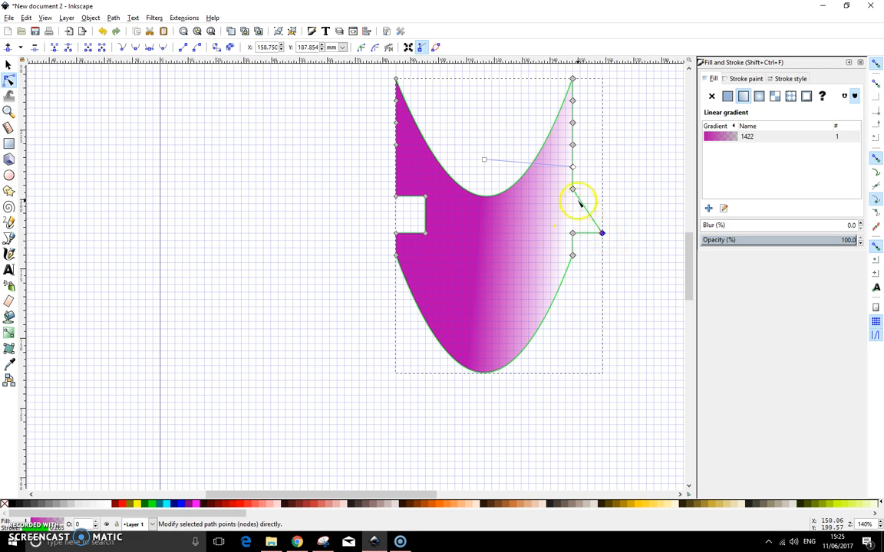
pyautogui.moveTo(578, 189)
pyautogui.mouseDown()
pyautogui.moveTo(602, 190)
pyautogui.moveTo(554, 187)
pyautogui.moveTo(563, 179)
pyautogui.moveTo(573, 189)
pyautogui.mouseUp()
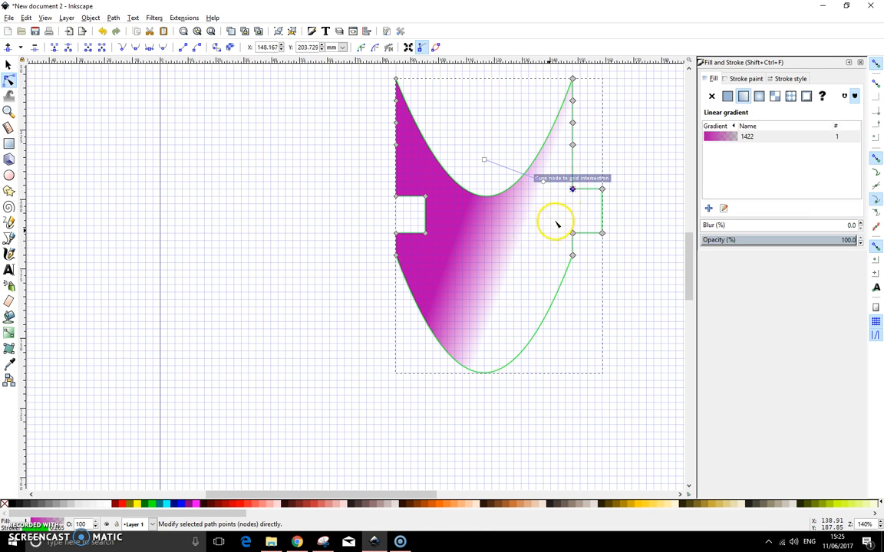
pyautogui.moveTo(571, 189); pyautogui.dragTo(602, 196)
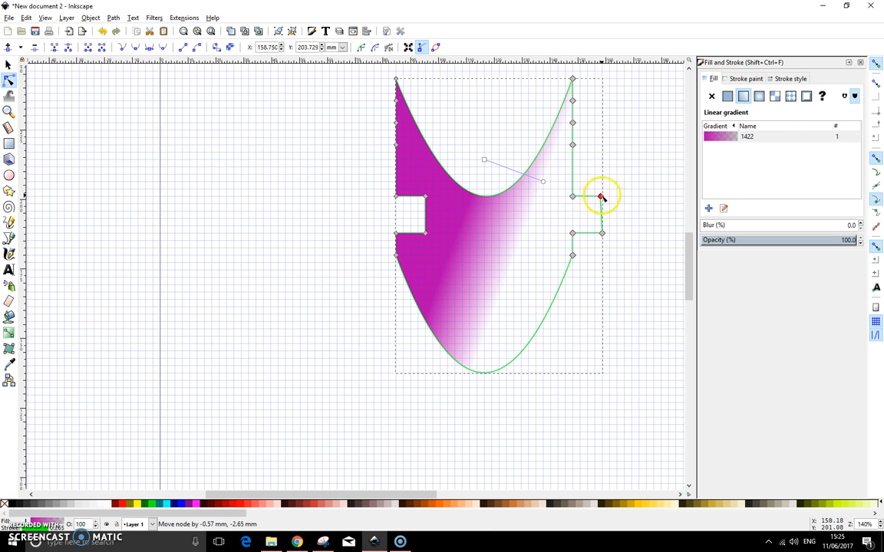
# - Move the gradient's start handle back beside the notch so the gradient runs horizontally, and deselect the shape
pyautogui.moveTo(486, 160); pyautogui.dragTo(427, 183)
pyautogui.click(501, 113)
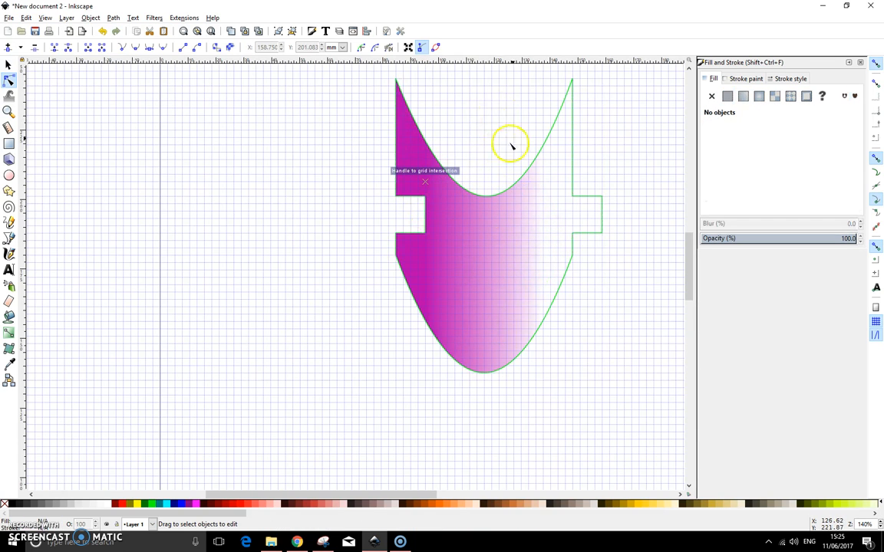
# - Duplicate the finished tile twice, interlocking one copy to its right and one directly below it
pyautogui.click(9, 66)
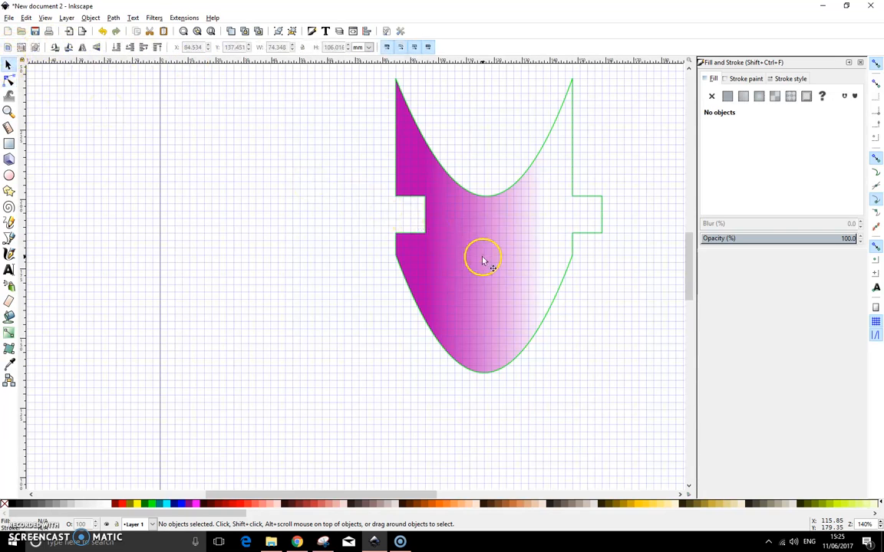
pyautogui.click(498, 286)
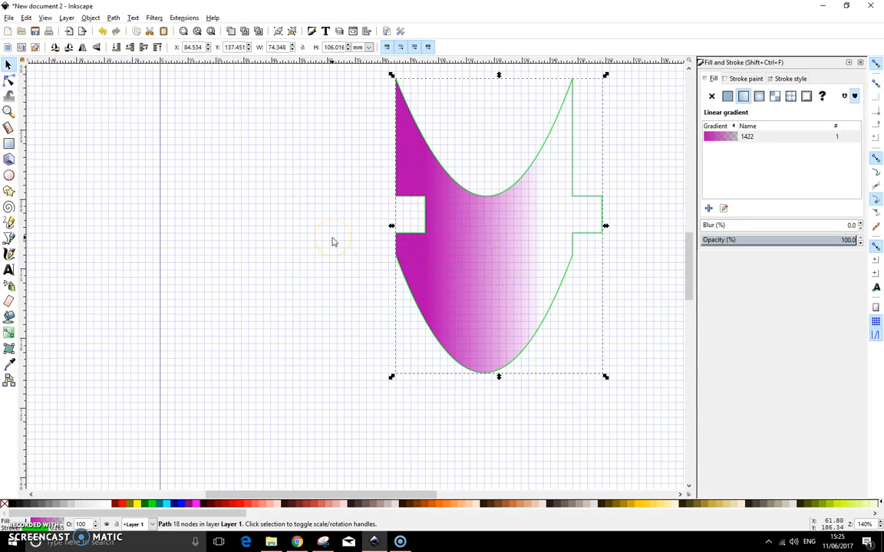
pyautogui.scroll(-3, 332, 243)
pyautogui.hotkey('ctrl', 'd')
pyautogui.moveTo(387, 273); pyautogui.dragTo(461, 257)
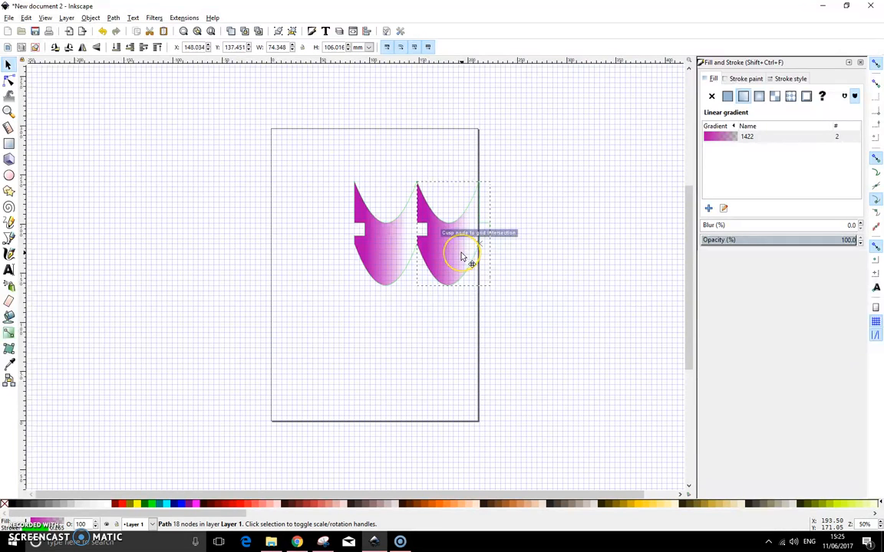
pyautogui.hotkey('ctrl', 'd')
pyautogui.moveTo(474, 262); pyautogui.dragTo(371, 310)
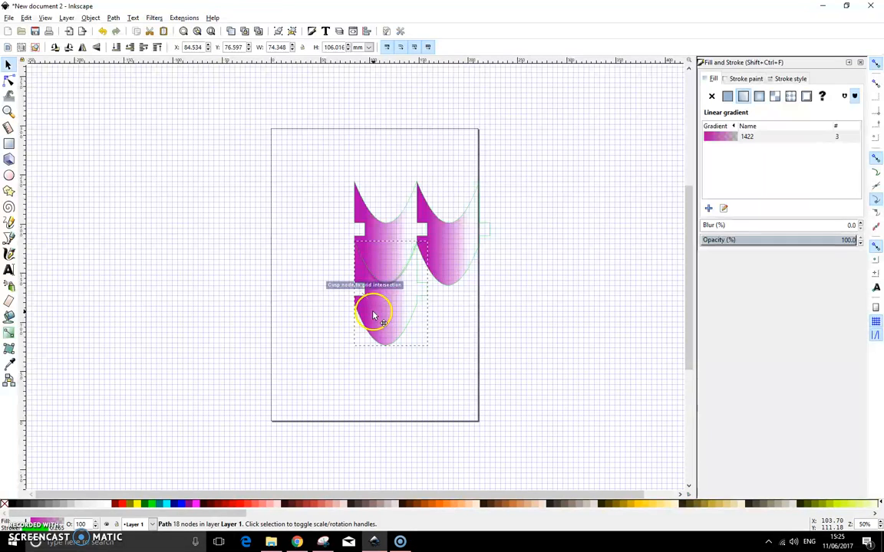
# - Fill the lower-right gap with a fourth tile to complete a two-by-two block, and delete the spare copy
pyautogui.hotkey('ctrl', 'd')
pyautogui.moveTo(354, 266); pyautogui.dragTo(447, 317)
pyautogui.hotkey('ctrl', 'z')
pyautogui.hotkey('ctrl', 'z')
pyautogui.hotkey('ctrl', 'z')
pyautogui.hotkey('ctrl', 'd')
pyautogui.hotkey('ctrl', 'v')
pyautogui.moveTo(469, 365); pyautogui.dragTo(599, 357)
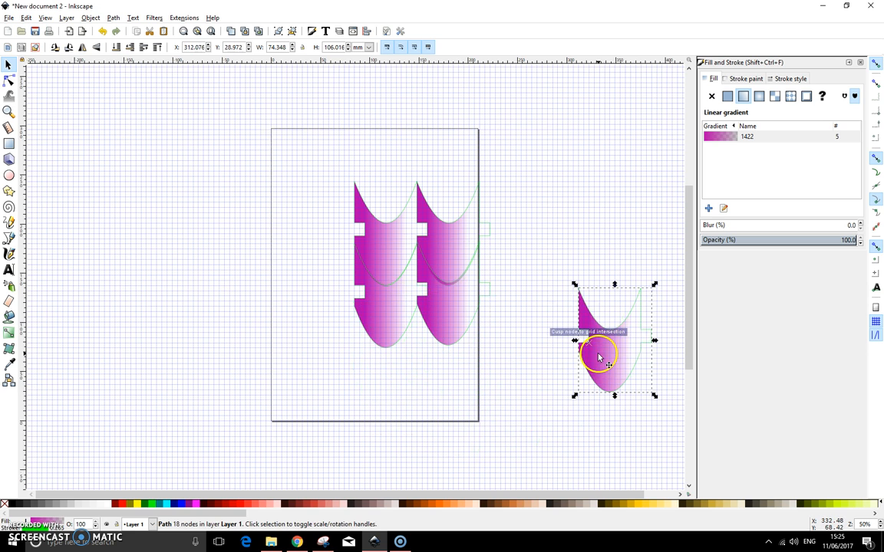
pyautogui.press('Delete')
# - Shift the lower-right tile slightly down so it lines up with the tile beside it
pyautogui.moveTo(540, 412); pyautogui.dragTo(470, 413)
pyautogui.click(462, 326)
pyautogui.moveTo(452, 316); pyautogui.dragTo(450, 322)
# - Duplicate all four tiles and place the copy directly above the block, adjusting it until the curves interlock
pyautogui.moveTo(611, 434); pyautogui.dragTo(258, 153)
pyautogui.hotkey('ctrl', 'd')
pyautogui.moveTo(365, 317); pyautogui.dragTo(443, 173)
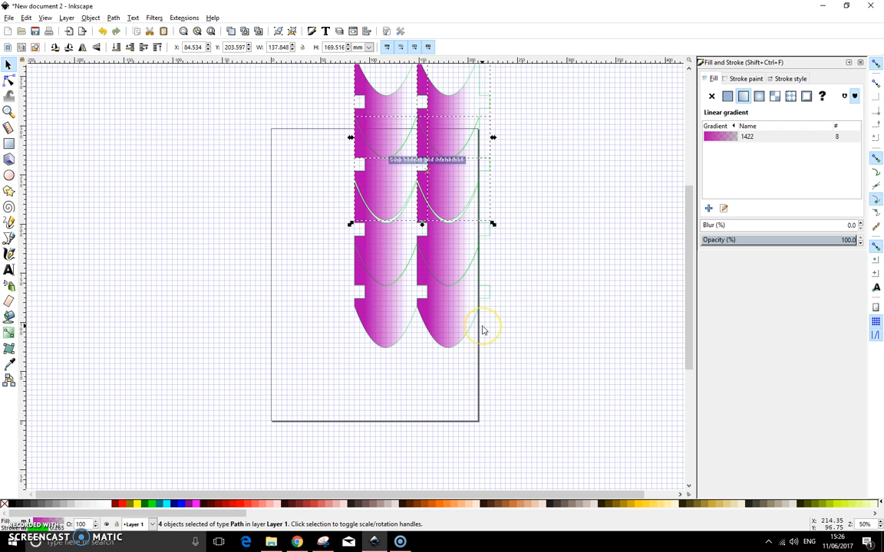
pyautogui.moveTo(482, 330); pyautogui.dragTo(482, 330)
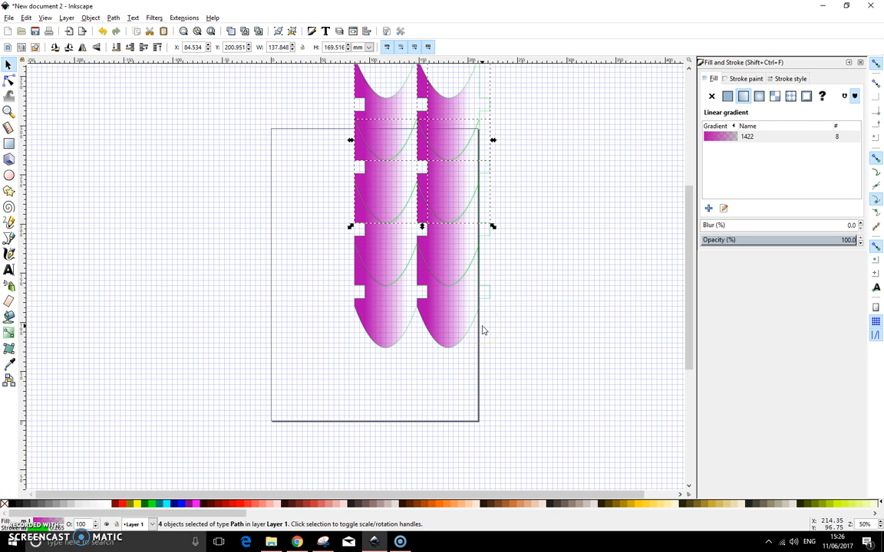
pyautogui.click(529, 394)
# - Copy all eight tiles, paste them to the left of the originals, and nudge the copy up until the rows align
pyautogui.hotkey('ctrl', 'a')
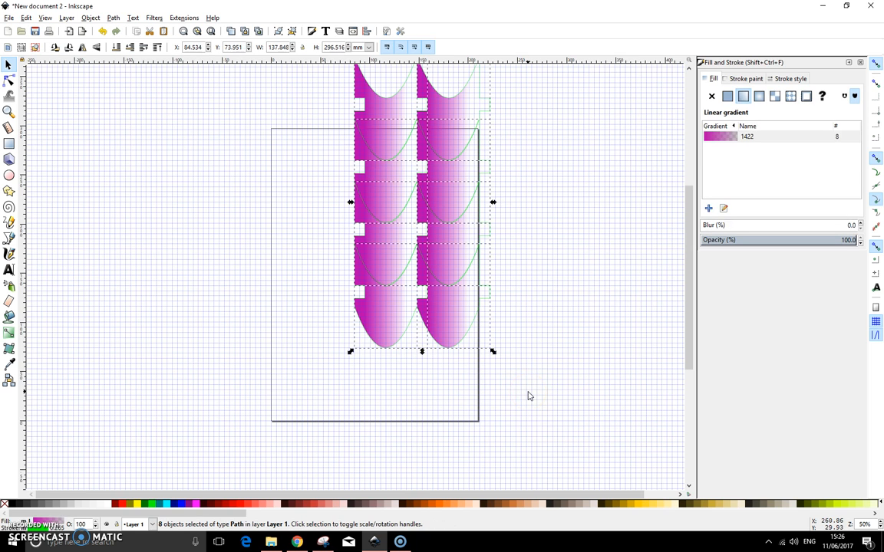
pyautogui.hotkey('ctrl', 'v')
pyautogui.moveTo(408, 270); pyautogui.dragTo(256, 186)
pyautogui.press('1')
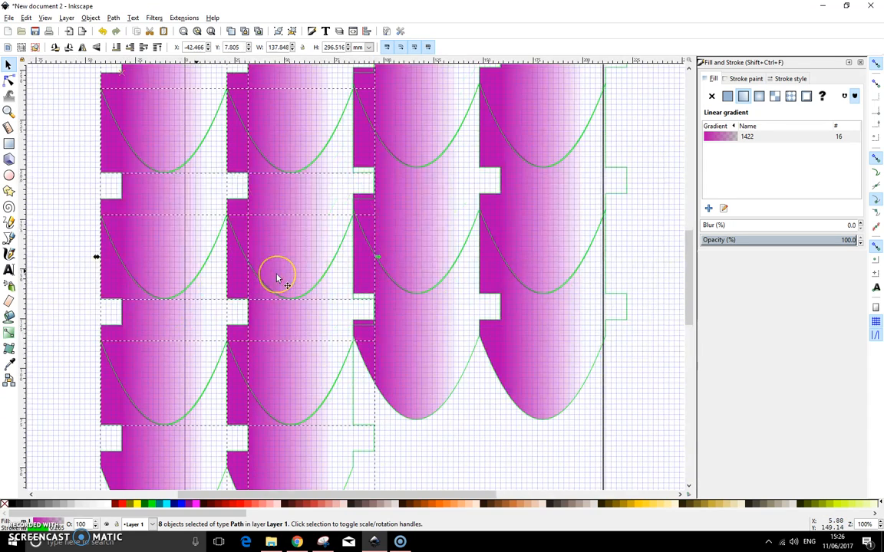
pyautogui.press('Up')
pyautogui.press('Up')
pyautogui.press('Up')
pyautogui.press('Up')
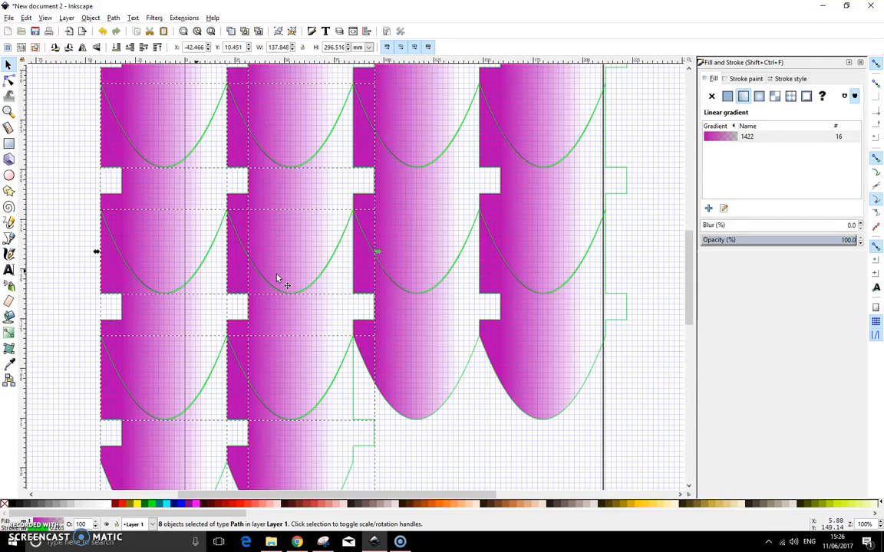
# - Paste another eight-tile block directly below the two right-hand columns
pyautogui.click(482, 454)
pyautogui.hotkey('ctrl', 'v')
pyautogui.moveTo(408, 333); pyautogui.dragTo(416, 460)
pyautogui.press('-')
pyautogui.press('-')
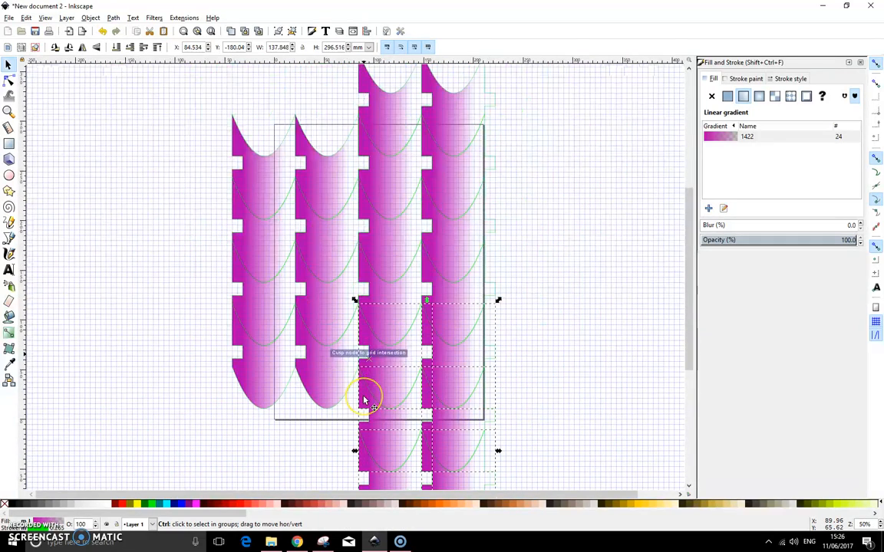
# - Paste two more eight-tile blocks, interlocking one below and one above the two left-hand columns
pyautogui.hotkey('ctrl', 'v')
pyautogui.moveTo(354, 302); pyautogui.dragTo(288, 414)
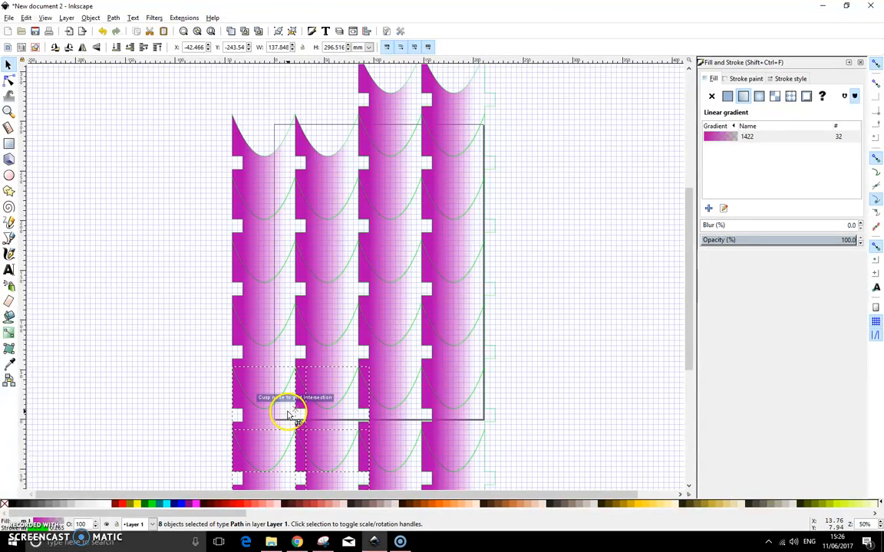
pyautogui.hotkey('ctrl', 'v')
pyautogui.moveTo(299, 219); pyautogui.dragTo(315, 116)
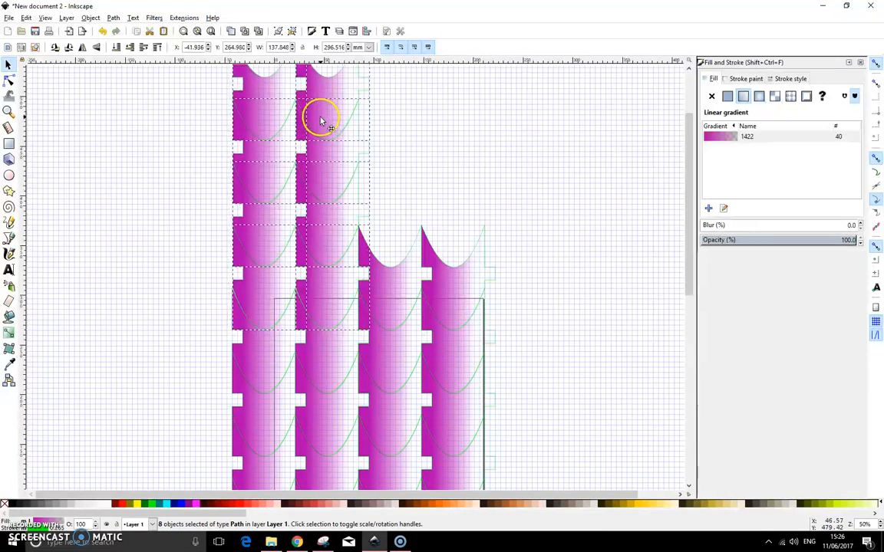
pyautogui.press('Escape')
# - Change the gradient fill of two neighbouring tiles in the third column to a flat magenta colour
pyautogui.scroll(-6, 230, 254)
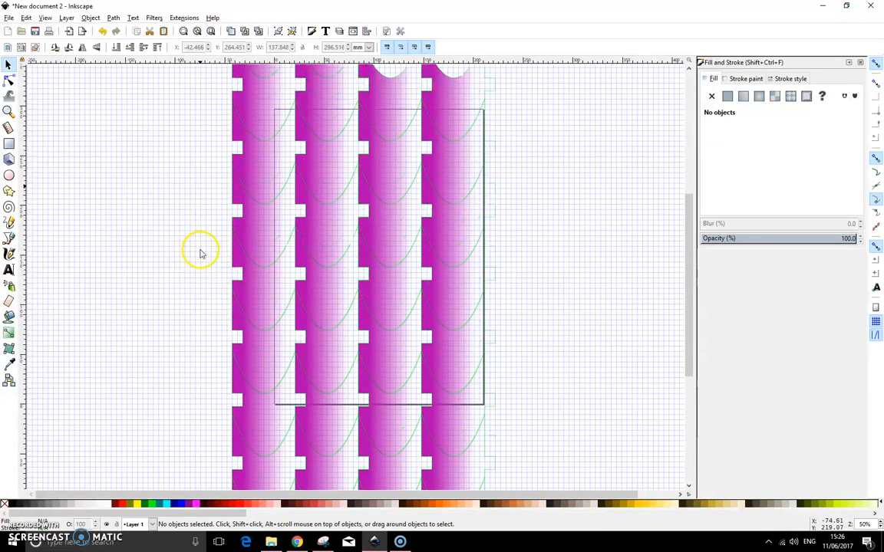
pyautogui.scroll(1, 414, 248)
pyautogui.doubleClick(408, 256)
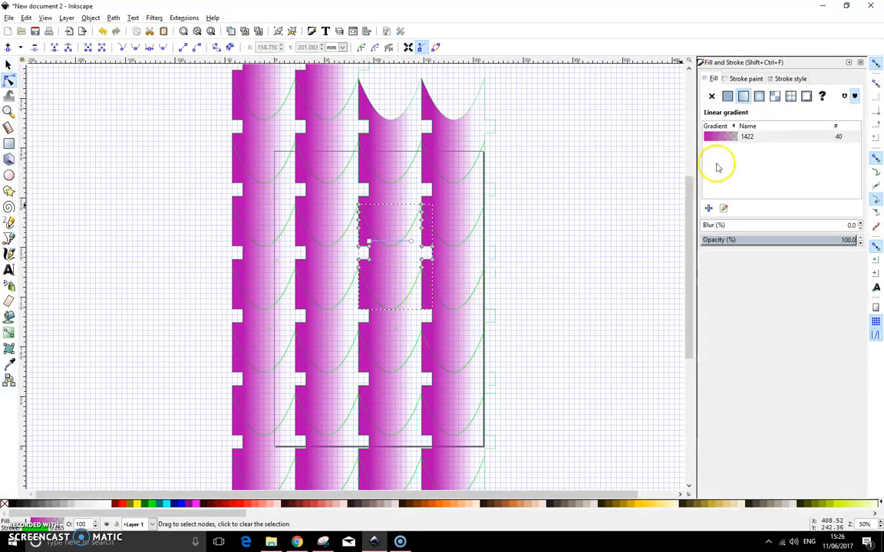
pyautogui.click(727, 96)
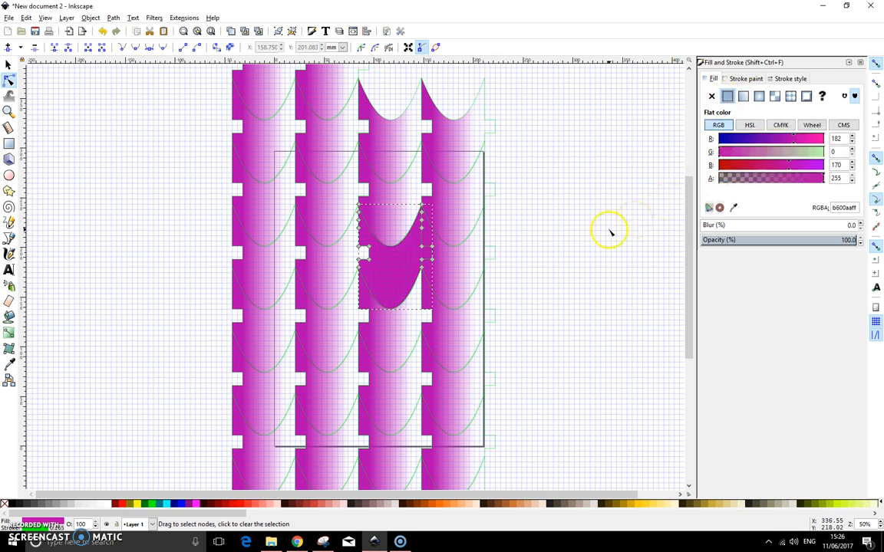
pyautogui.click(522, 295)
pyautogui.click(395, 221)
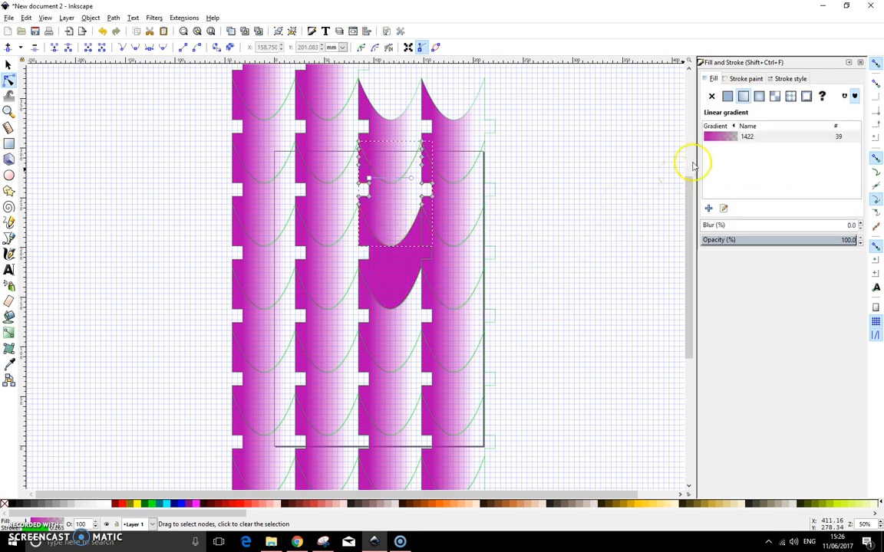
pyautogui.click(729, 96)
# - Give three consecutive tiles in the fourth column the same flat magenta fill in place of their gradient
pyautogui.press('Tab')
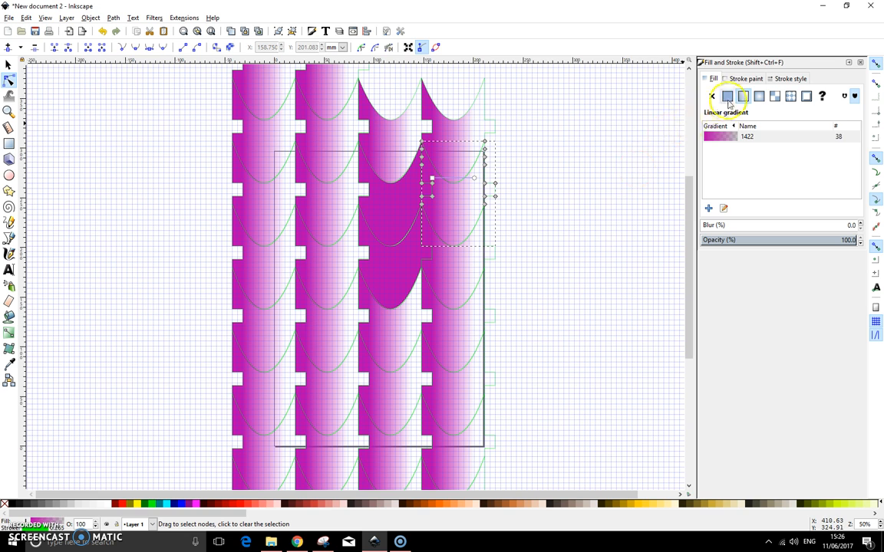
pyautogui.click(727, 98)
pyautogui.click(455, 286)
pyautogui.click(725, 98)
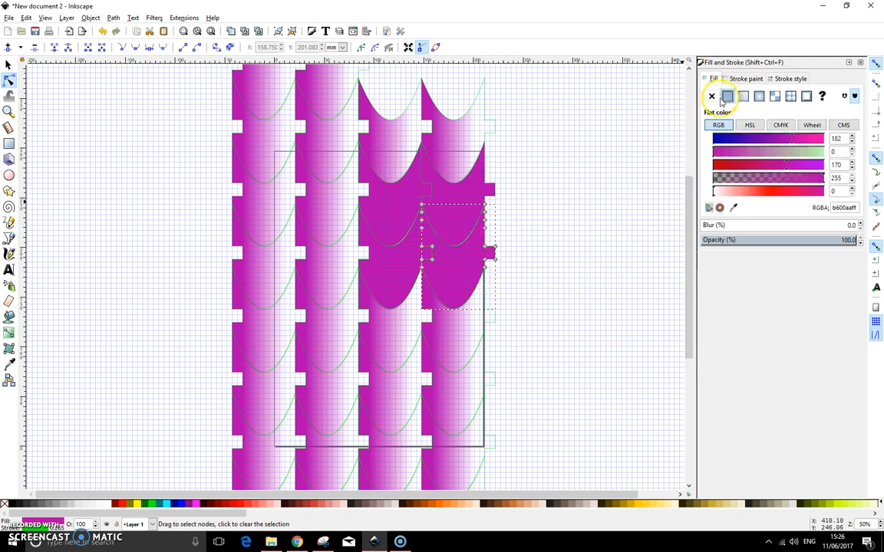
pyautogui.click(450, 329)
pyautogui.click(727, 96)
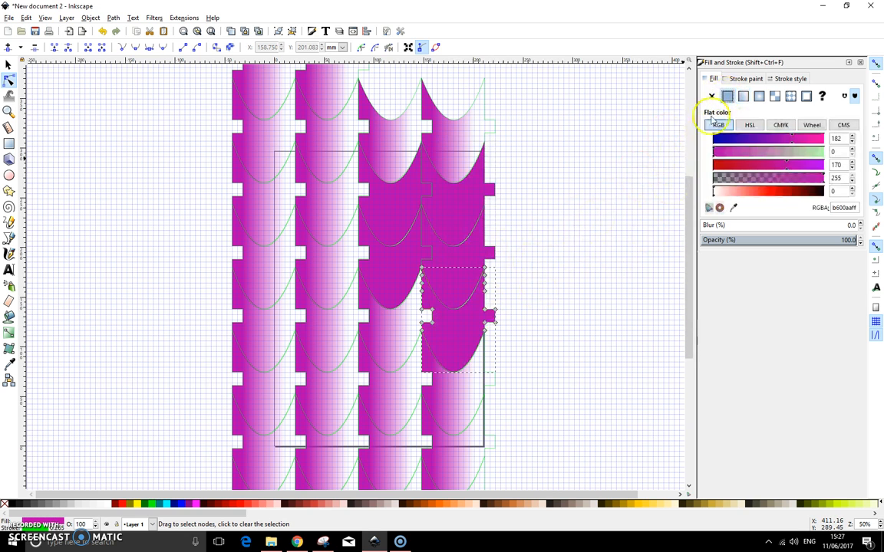
# - Select all the tiles in the tessellation and switch their fill from gradient to flat colour in one go
pyautogui.click(470, 394)
pyautogui.hotkey('ctrl', 'a')
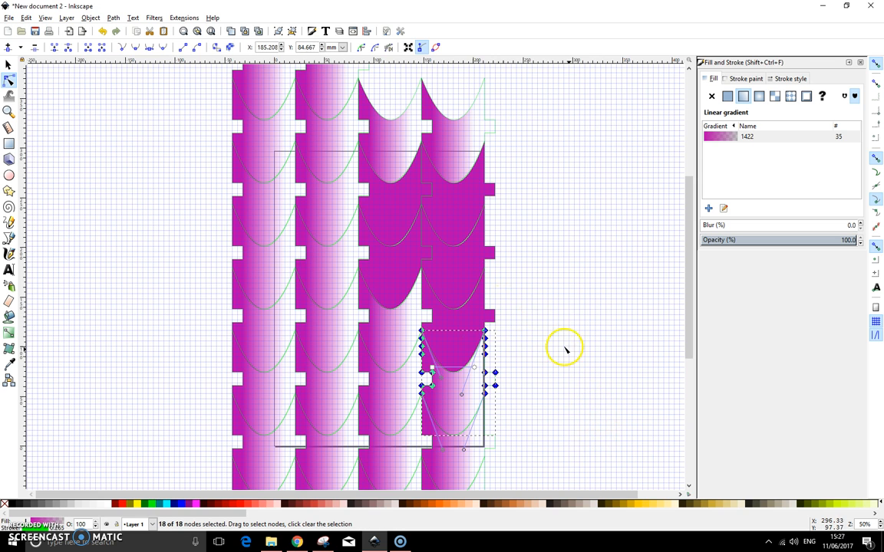
pyautogui.click(9, 65)
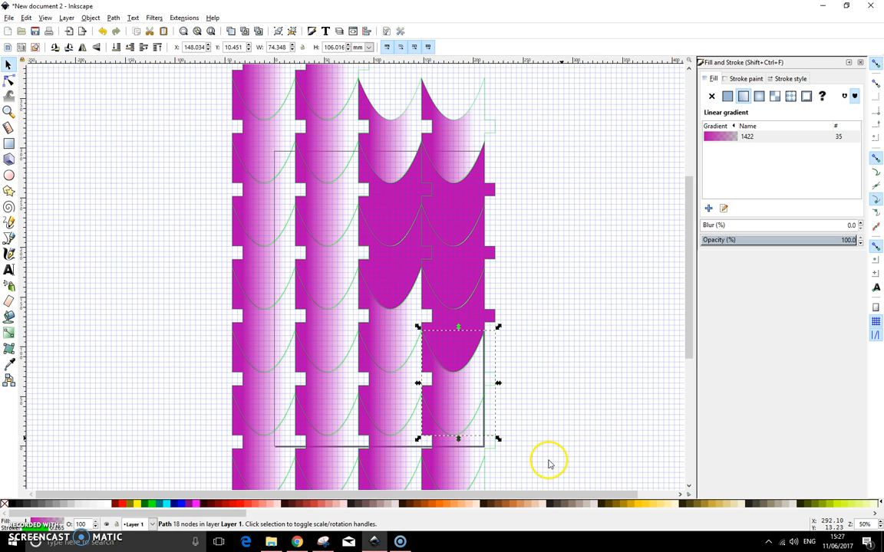
pyautogui.hotkey('ctrl', 'a')
pyautogui.click(729, 98)
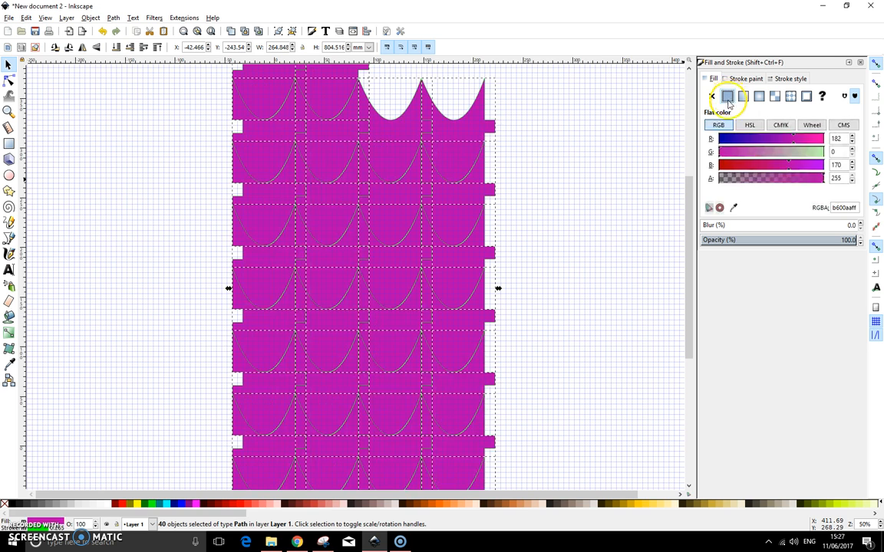
pyautogui.click(597, 276)
# - Recolour three adjoining tiles in the third and fourth columns dark blue (0000aaff) by reducing their red value to 0
pyautogui.click(435, 303)
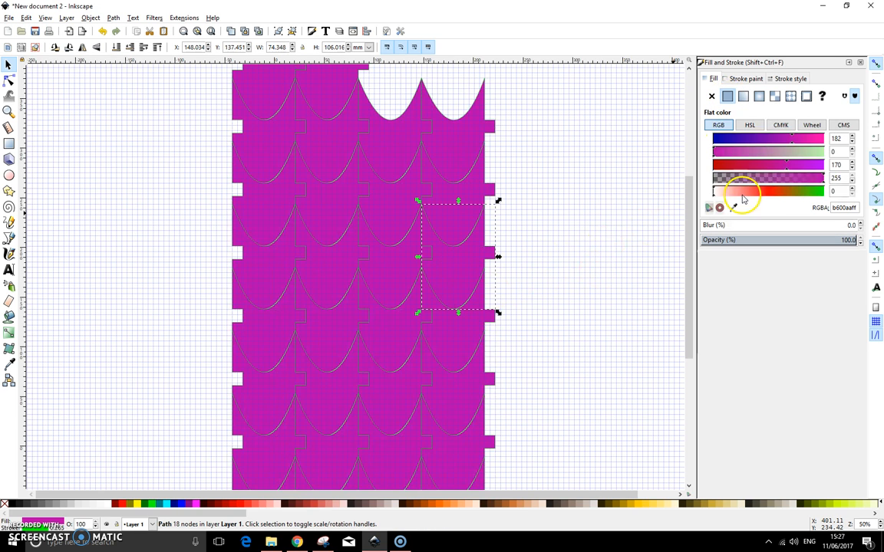
pyautogui.moveTo(737, 140); pyautogui.dragTo(663, 141)
pyautogui.click(453, 346)
pyautogui.click(390, 342)
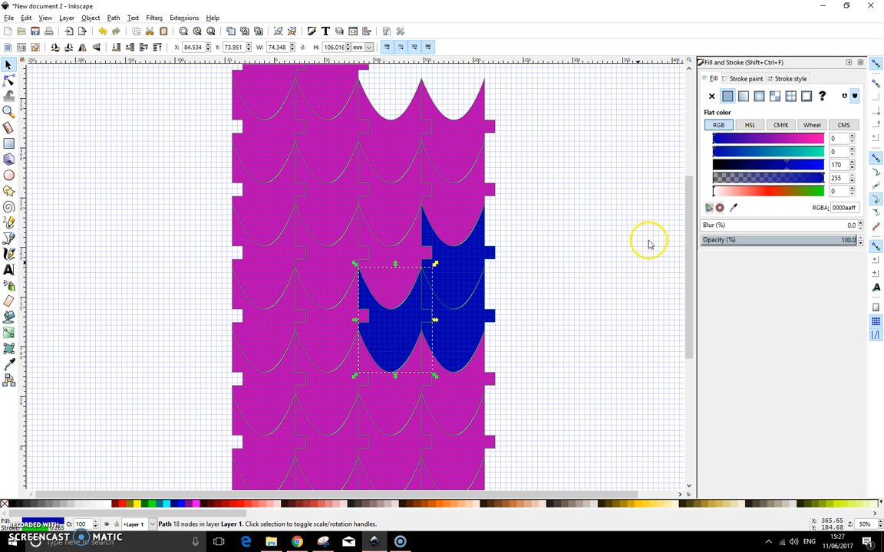
pyautogui.click(579, 307)
# - Turn one tile in the first column light green by raising its fill's green value to the maximum
pyautogui.click(248, 245)
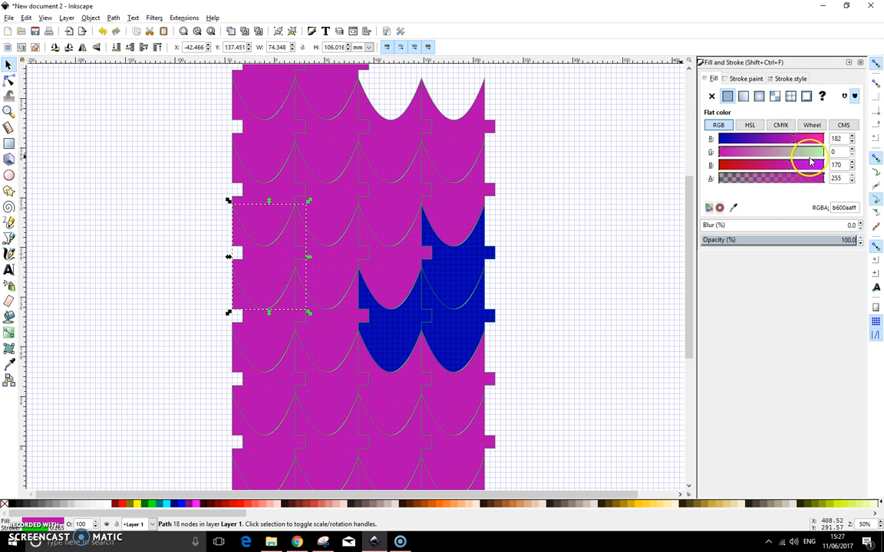
pyautogui.moveTo(812, 153); pyautogui.dragTo(840, 154)
pyautogui.click(641, 286)
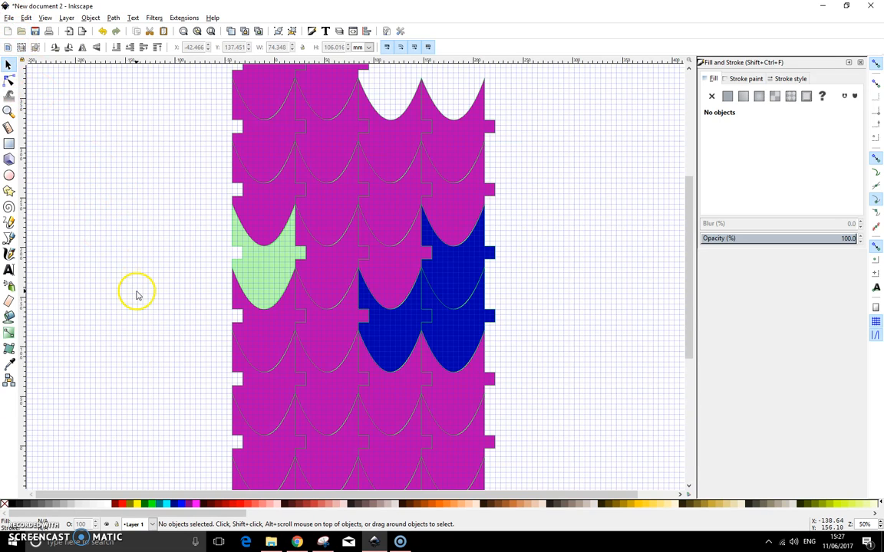
# - Switch to Chrome and examine the colour pattern of Bridget Riley's 'Nataraja' in the image results
pyautogui.click(297, 541)
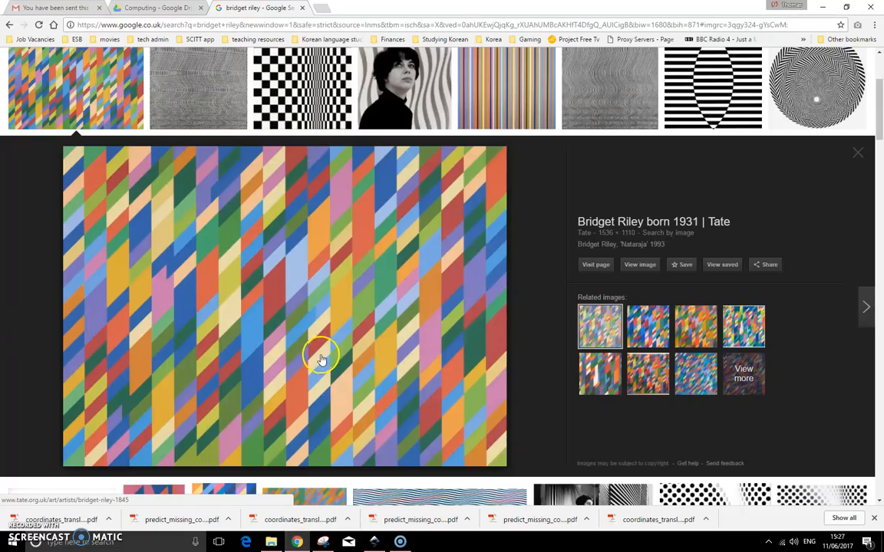
pyautogui.scroll(-5, 317, 356)
pyautogui.scroll(3, 320, 353)
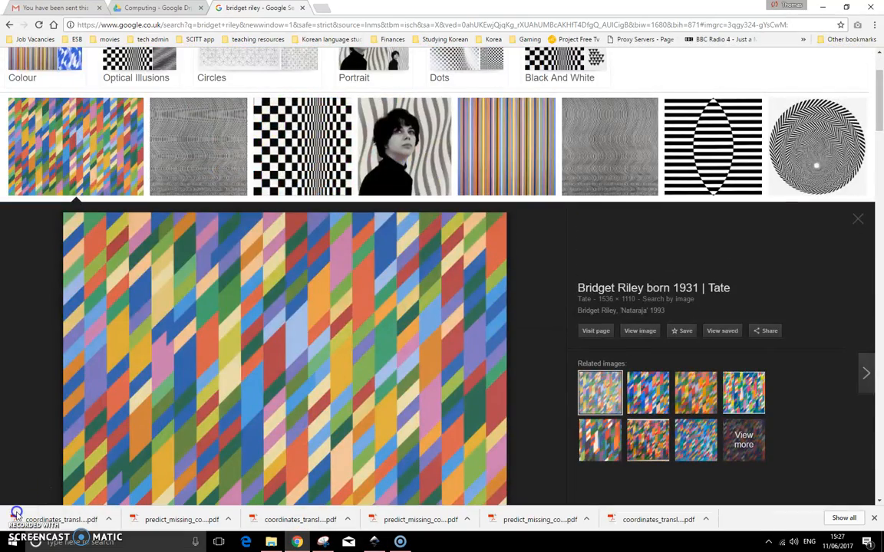